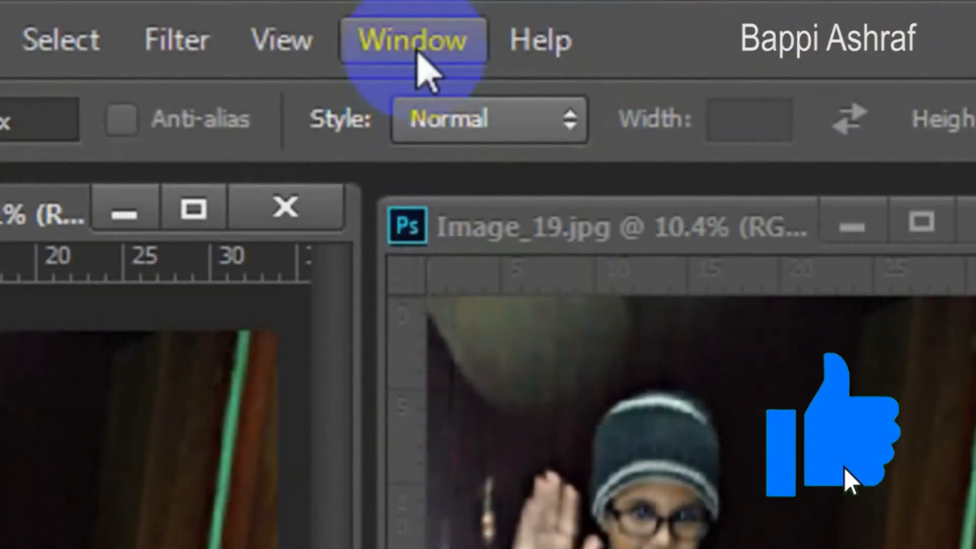
Display the Layers panel.
{"action": "left_click", "coordinate": [418, 51]}
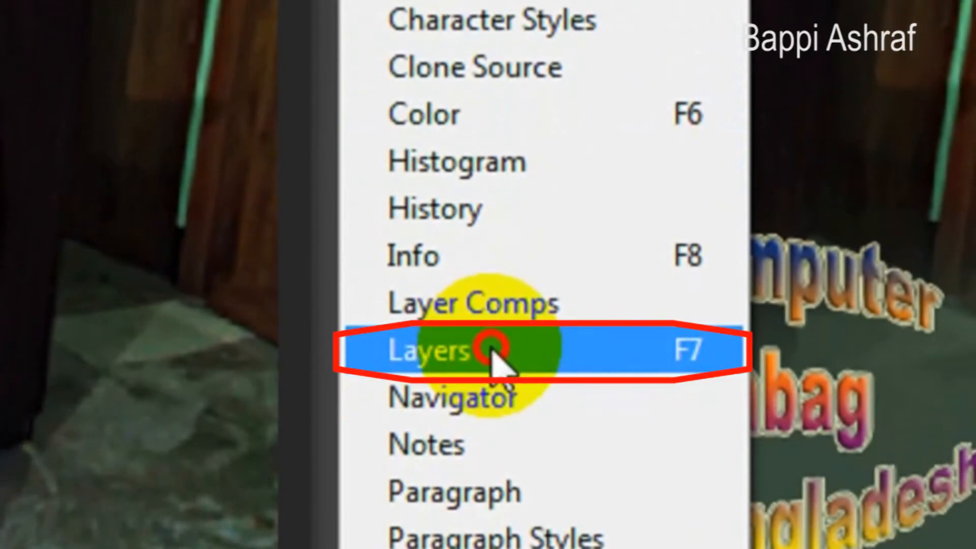
{"action": "left_click", "coordinate": [490, 350]}
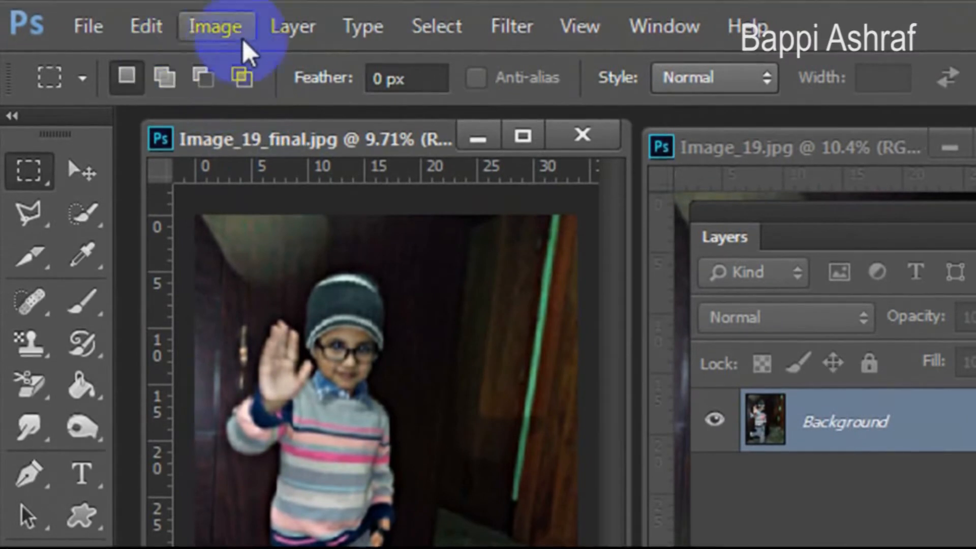
Apply Auto Tone and Auto Color to the photo in Image_19_final.jpg.
{"action": "left_click", "coordinate": [231, 28]}
{"action": "left_click", "coordinate": [265, 153]}
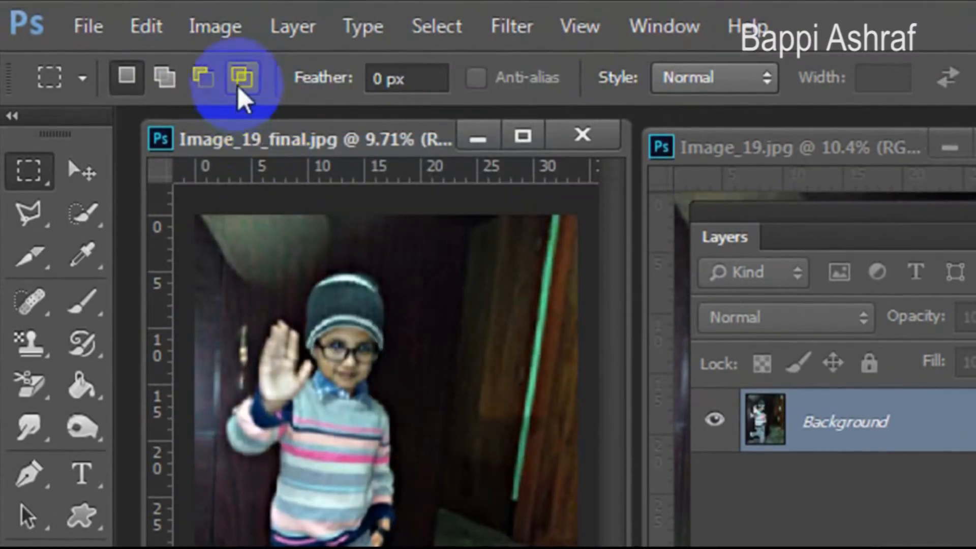
{"action": "left_click", "coordinate": [232, 32]}
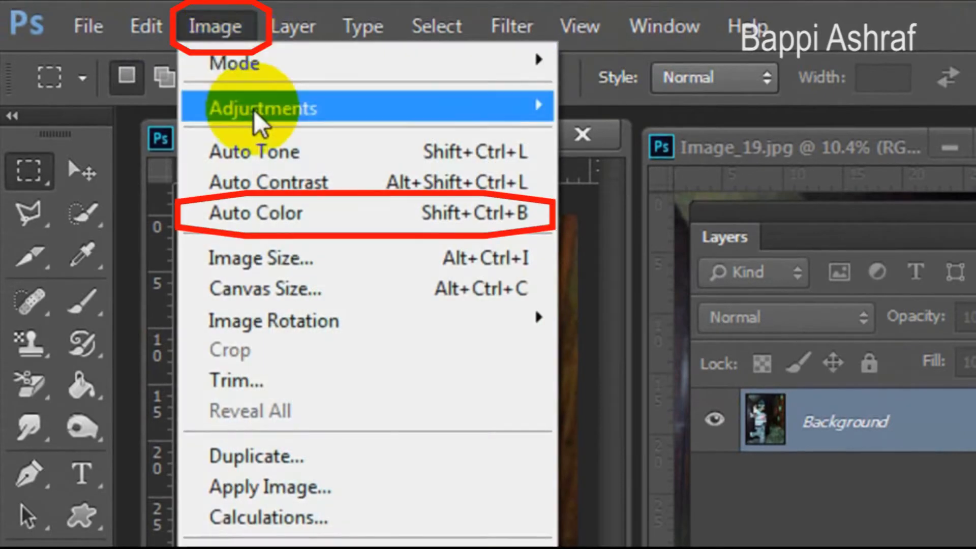
{"action": "left_click", "coordinate": [282, 220]}
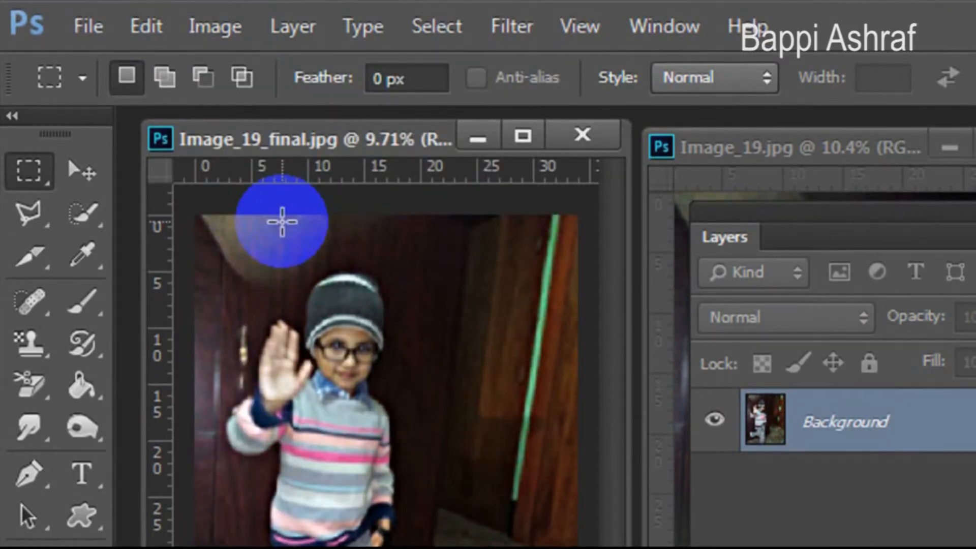
Sample the dark green as the foreground colour and fill a new layer above the Background with it using the Paint Bucket.
{"action": "left_click", "coordinate": [84, 257]}
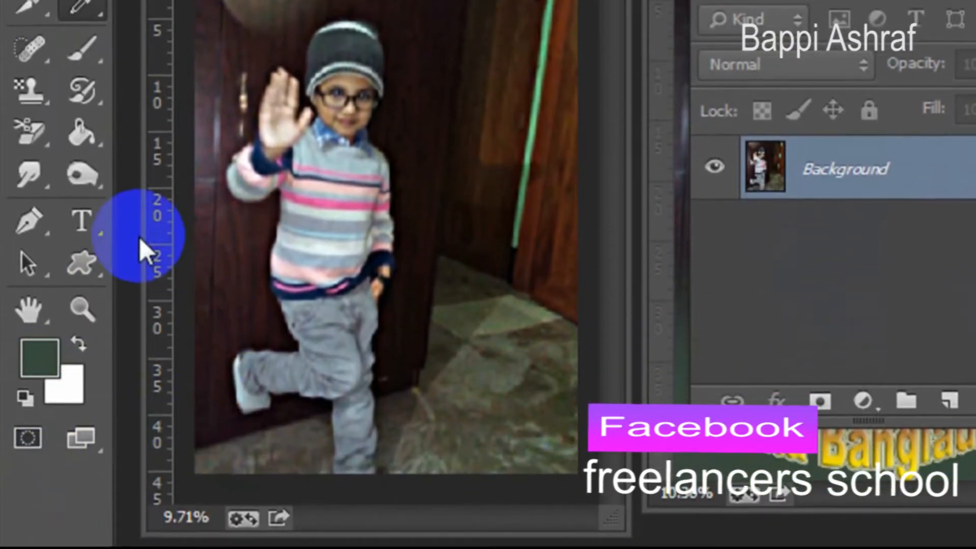
{"action": "left_click", "coordinate": [86, 143]}
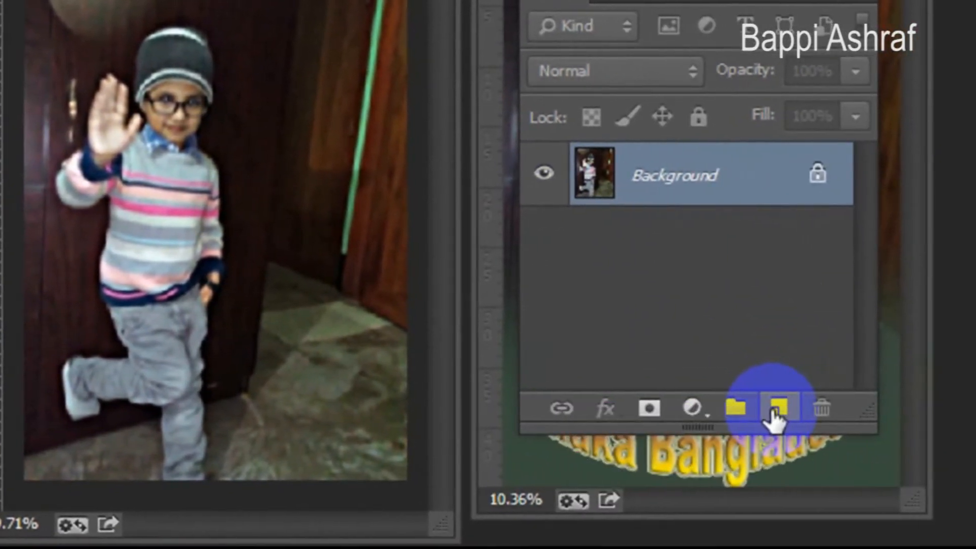
{"action": "left_click", "coordinate": [773, 414]}
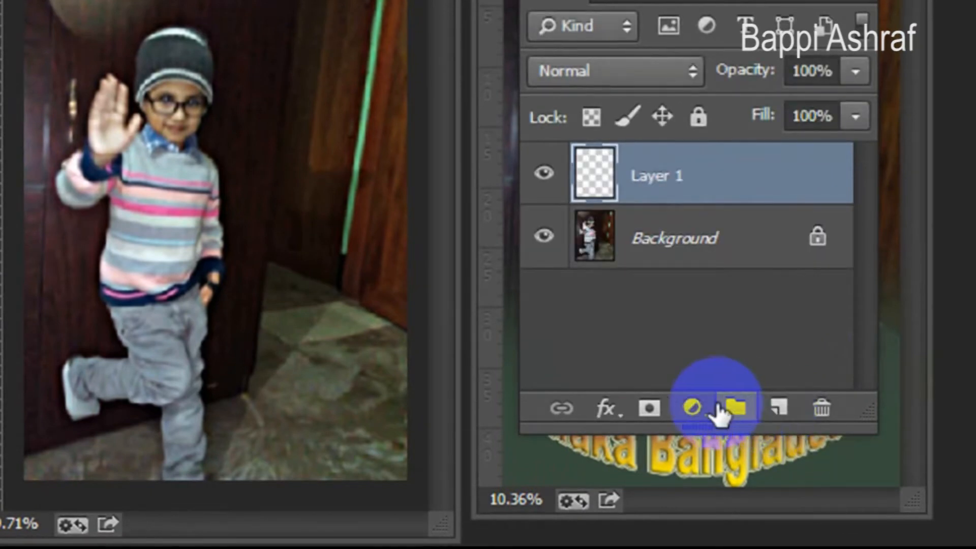
{"action": "left_click", "coordinate": [246, 165]}
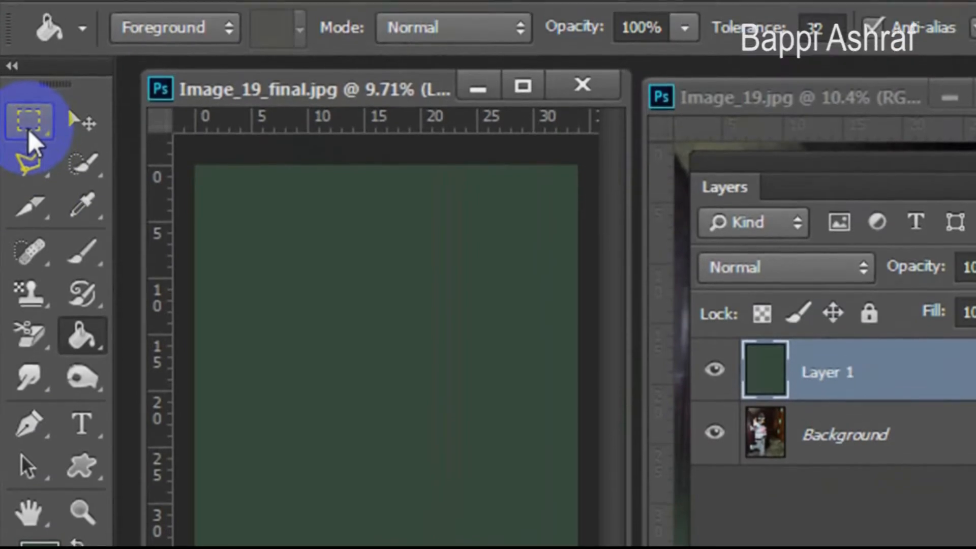
Draw a rectangular marquee about 34 by 34.7 in over the green layer, starting from its upper edge across the full width.
{"action": "left_click", "coordinate": [29, 130]}
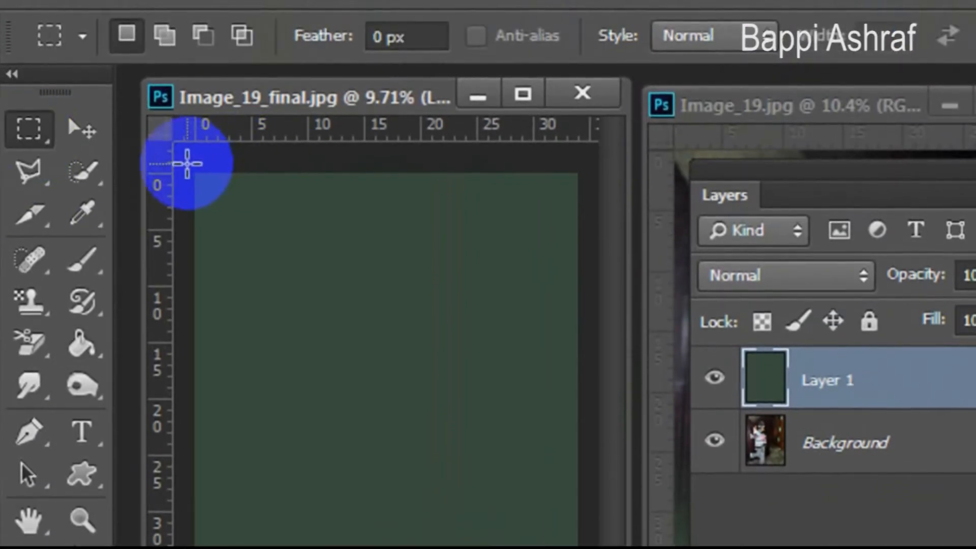
{"action": "left_click_drag", "start_coordinate": [192, 170], "coordinate": [583, 548]}
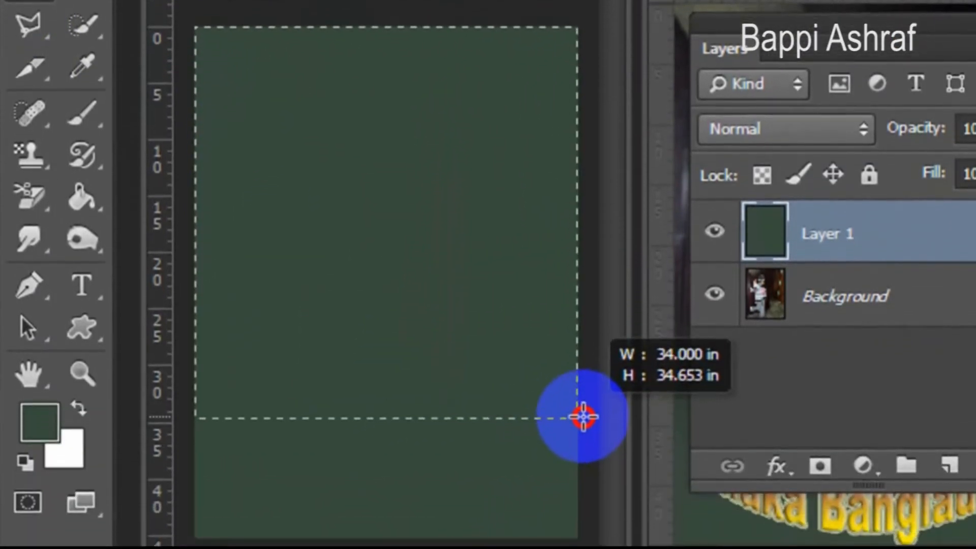
{"action": "left_click_drag", "start_coordinate": [584, 417], "coordinate": [583, 410]}
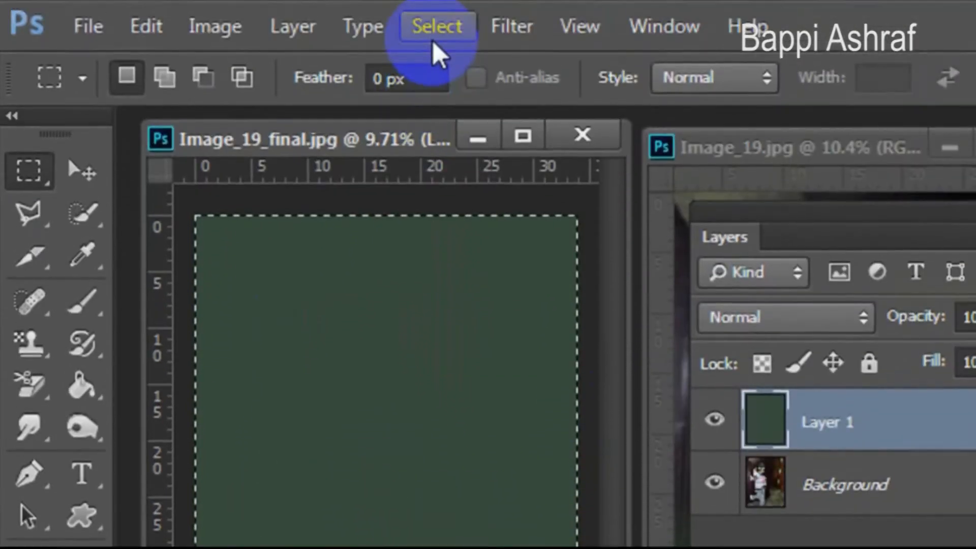
Feather the rectangular selection with a radius of 100 pixels.
{"action": "left_click", "coordinate": [433, 29]}
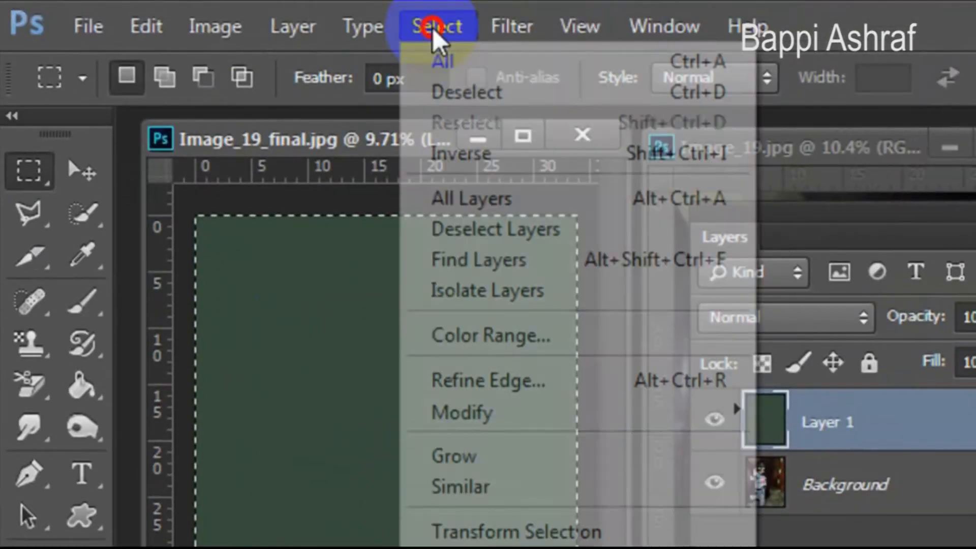
{"action": "mouse_move", "coordinate": [508, 412]}
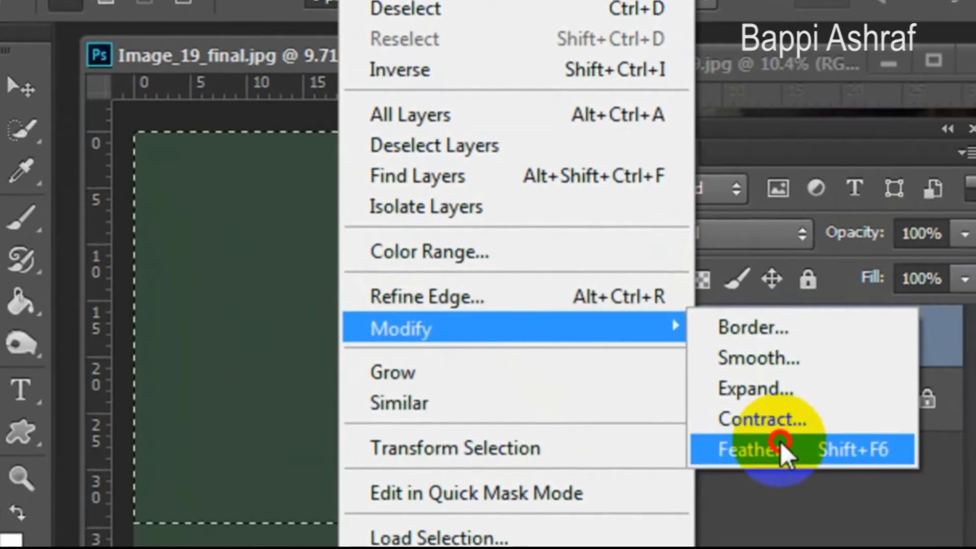
{"action": "left_click", "coordinate": [787, 457]}
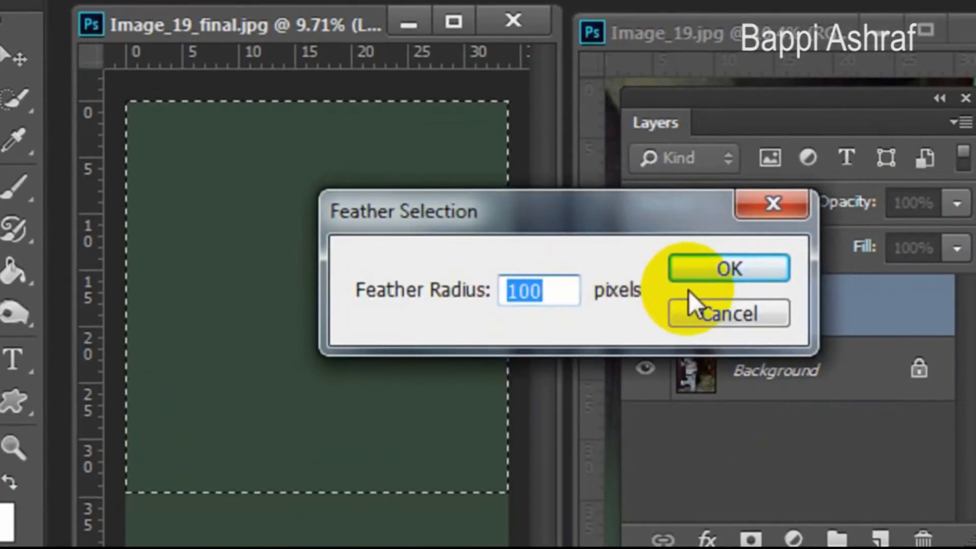
{"action": "left_click", "coordinate": [723, 272]}
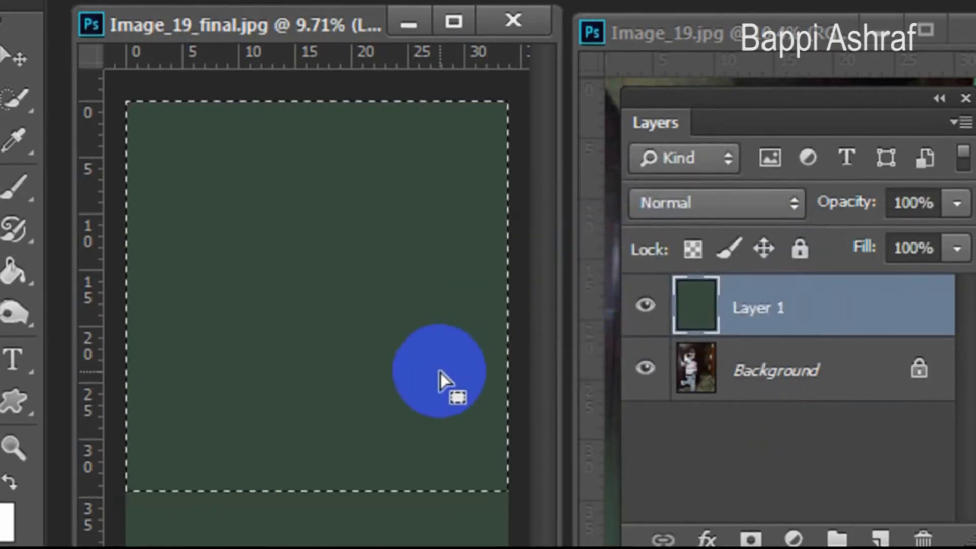
Delete the green fill inside the feathered selection on Layer 1 and deselect.
{"action": "key", "text": "Delete"}
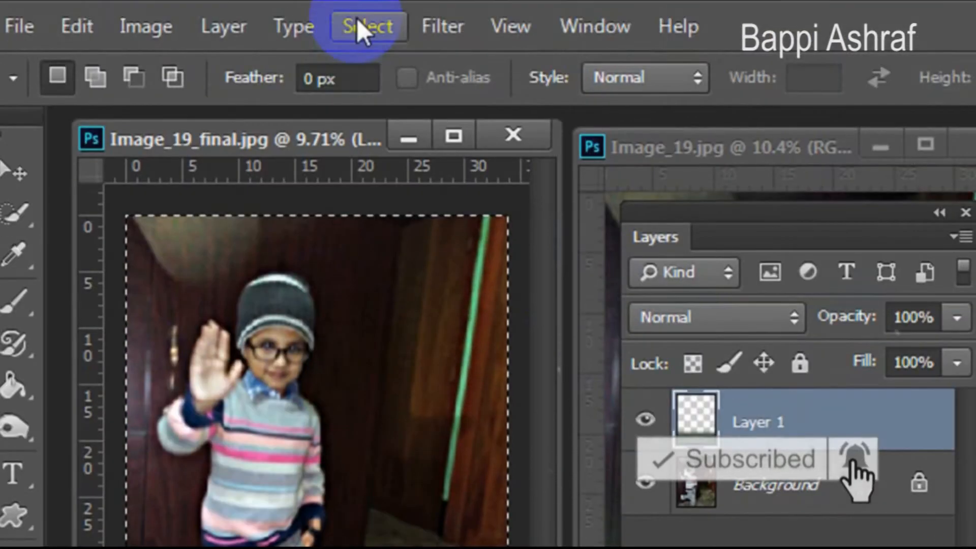
{"action": "left_click", "coordinate": [357, 18]}
{"action": "left_click", "coordinate": [382, 94]}
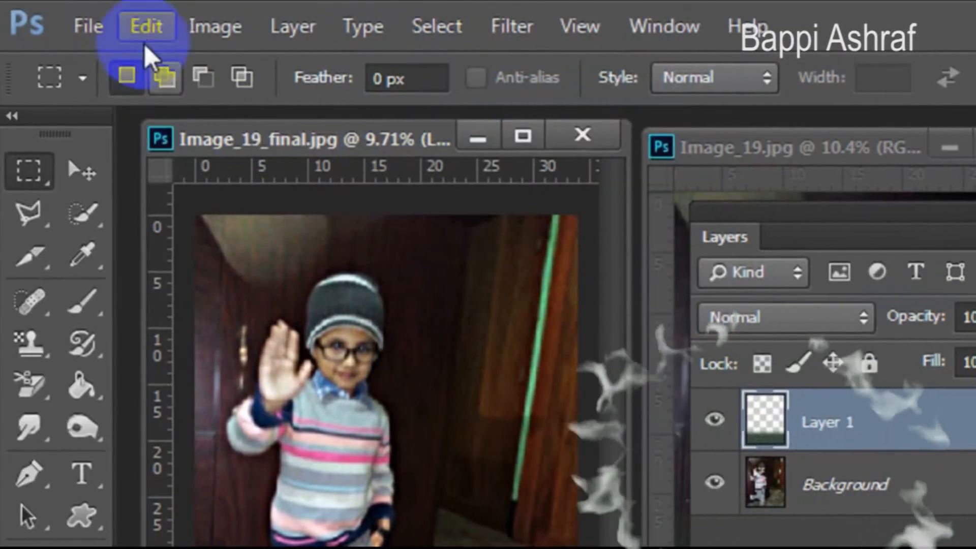
Stretch the remaining green fade on Layer 1 upward to about 161% height with Free Transform and apply the transformation.
{"action": "left_click", "coordinate": [71, 28]}
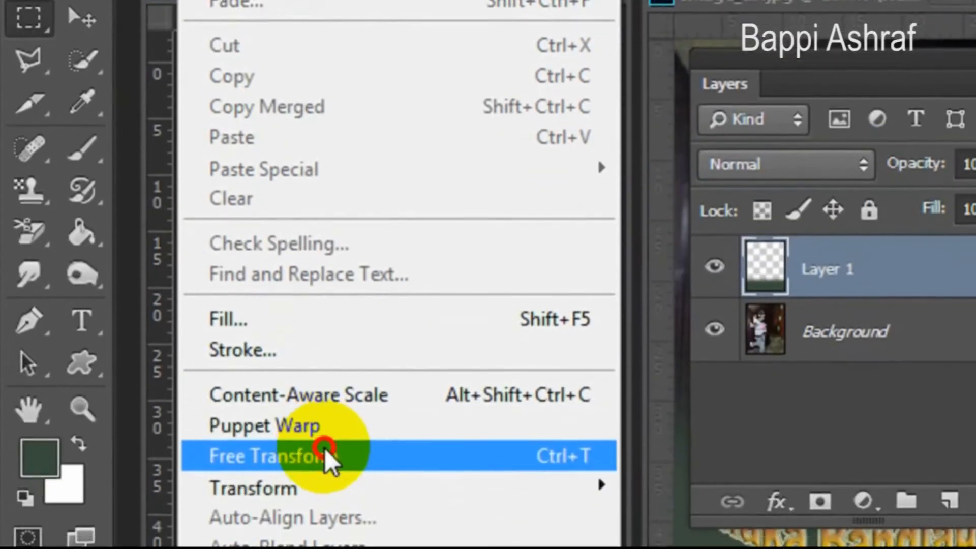
{"action": "left_click", "coordinate": [326, 455]}
{"action": "left_click_drag", "start_coordinate": [362, 382], "coordinate": [380, 283]}
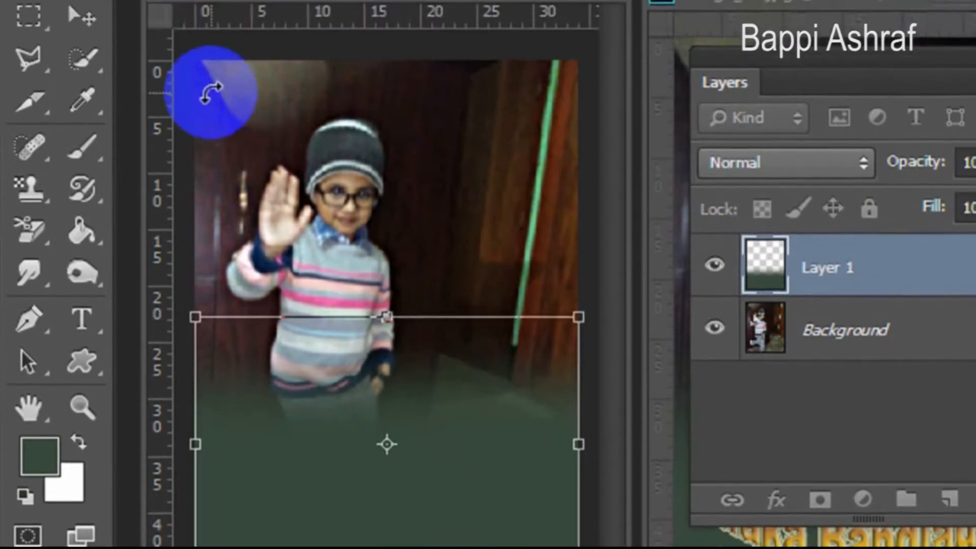
{"action": "left_click", "coordinate": [82, 0]}
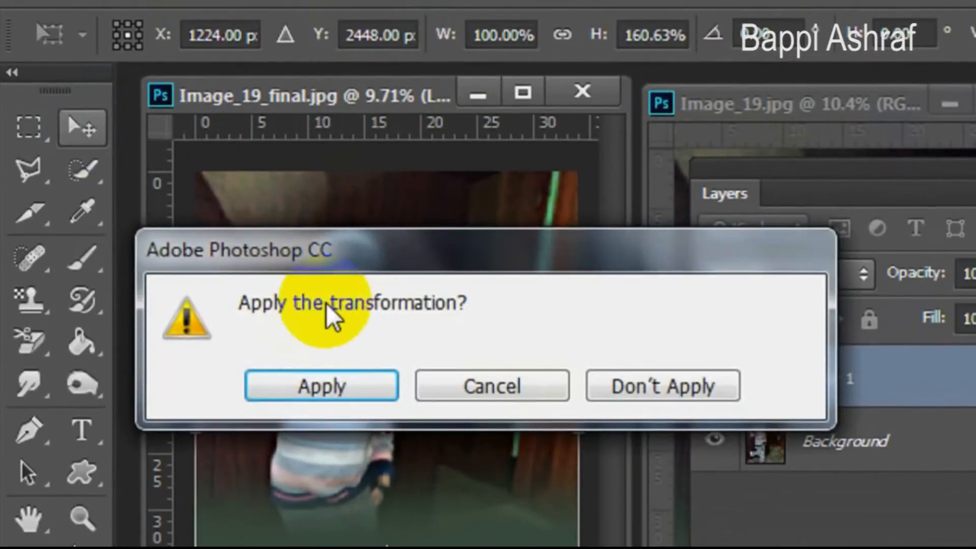
{"action": "left_click", "coordinate": [325, 392]}
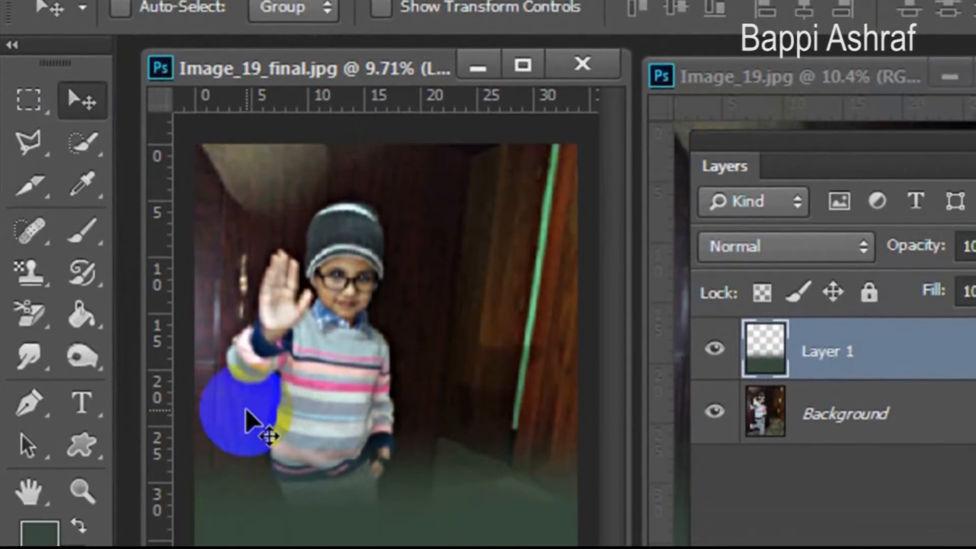
Set up the horizontal Type tool with the Arial font, Bold style and a size of 200 pt.
{"action": "left_click", "coordinate": [81, 402]}
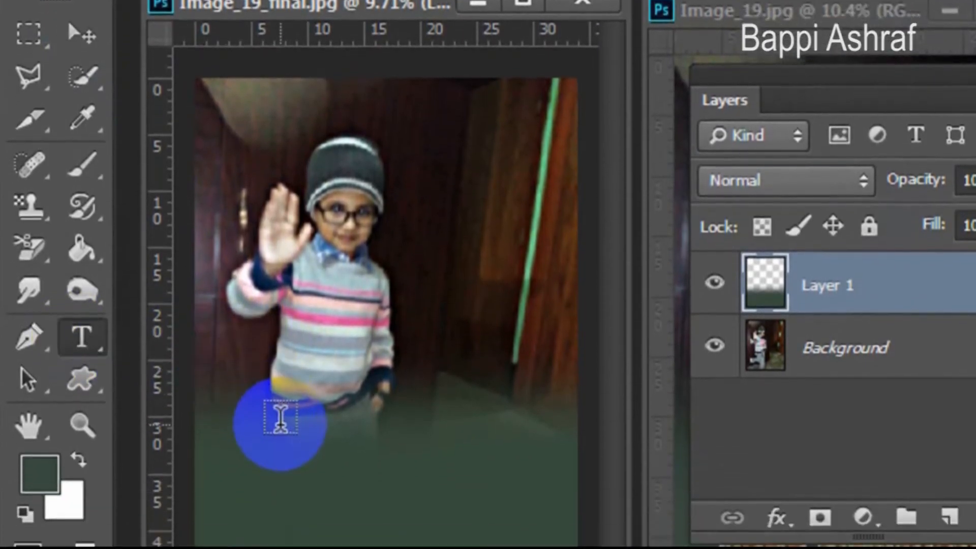
{"action": "left_click", "coordinate": [342, 81]}
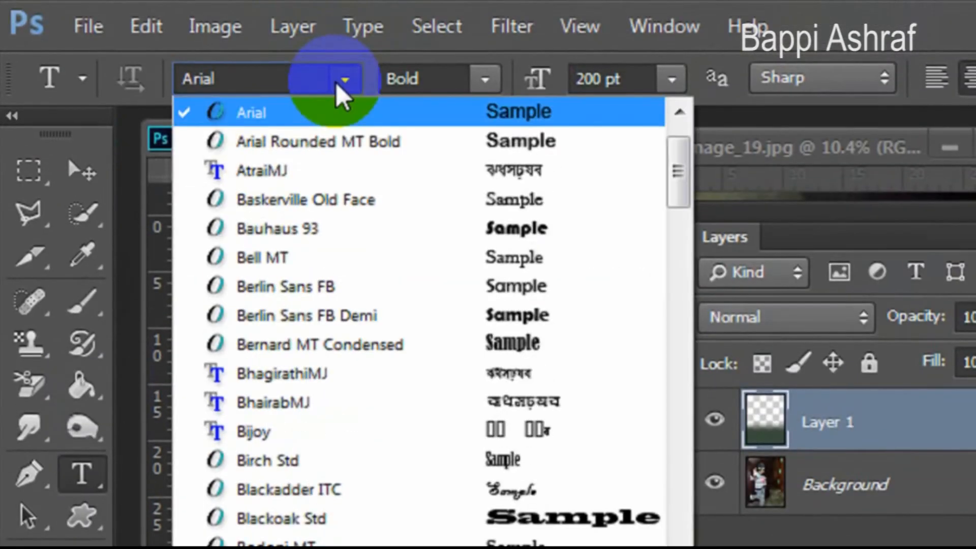
{"action": "left_click", "coordinate": [337, 119]}
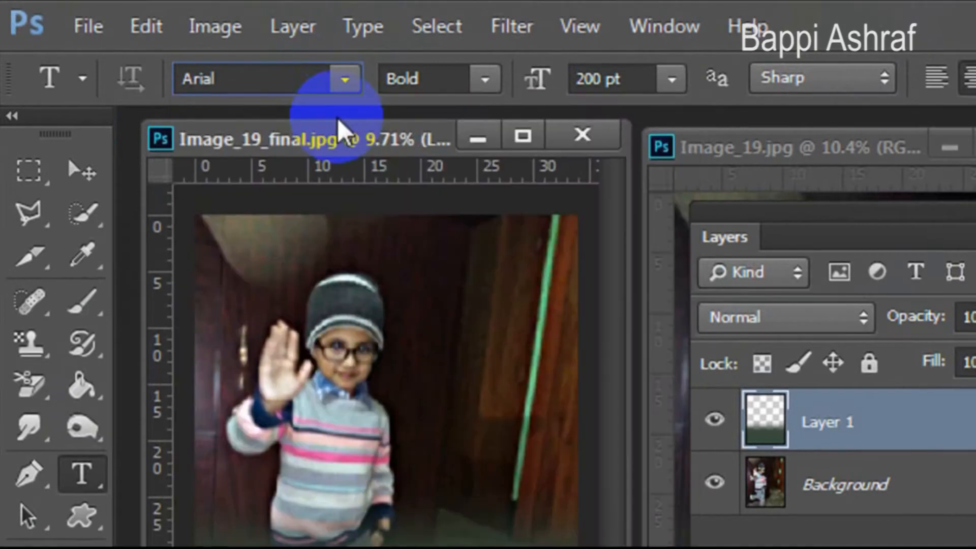
{"action": "left_click", "coordinate": [483, 80]}
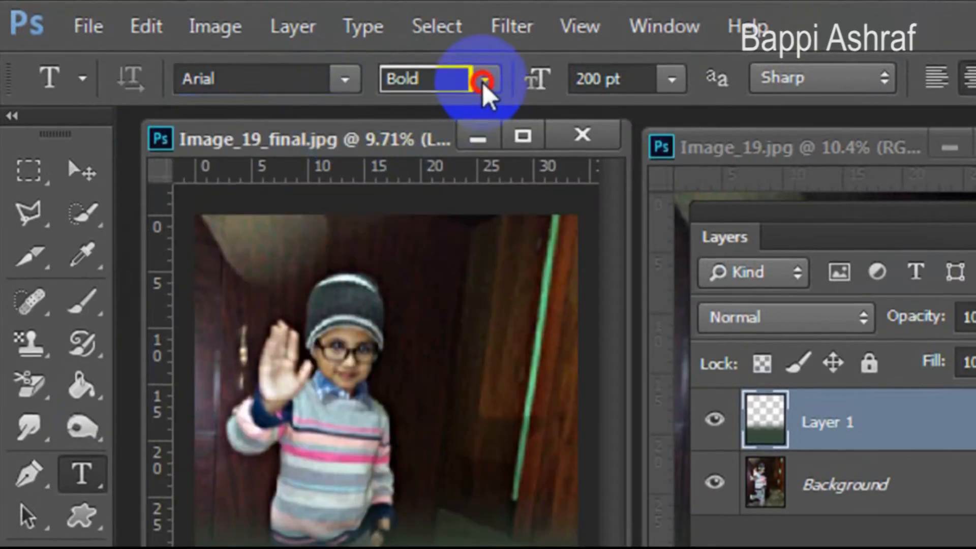
{"action": "left_click", "coordinate": [498, 195]}
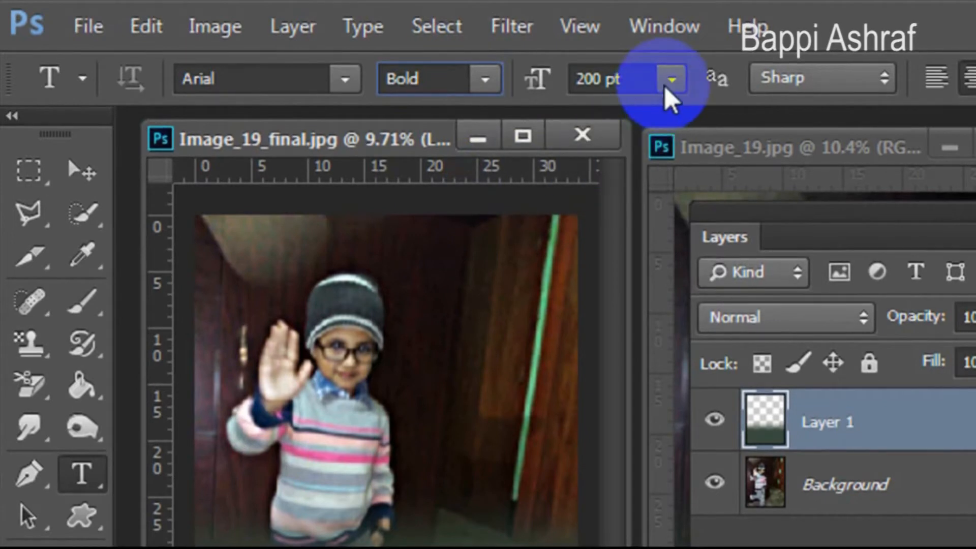
{"action": "left_click", "coordinate": [590, 85]}
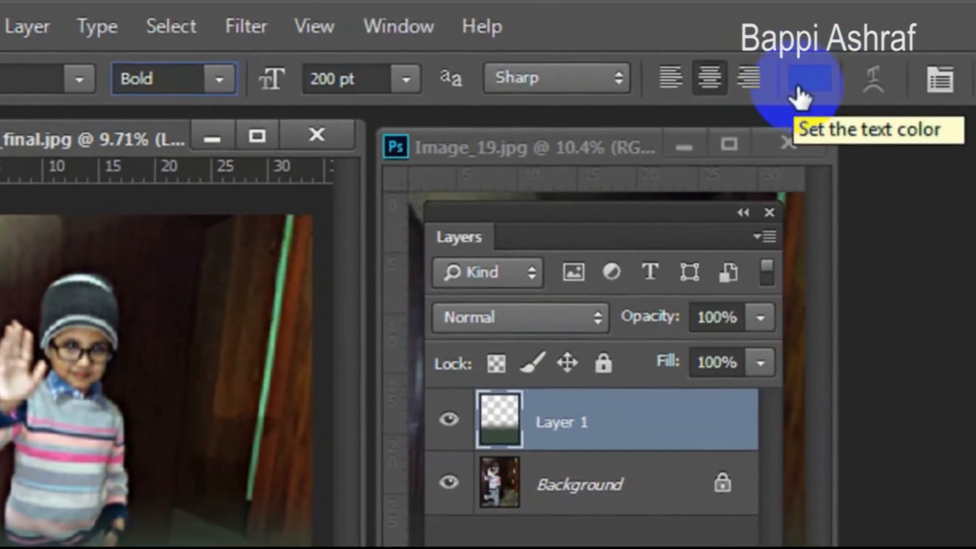
Set the text colour to near-white (H 133, S 1, B 98).
{"action": "left_click", "coordinate": [865, 84]}
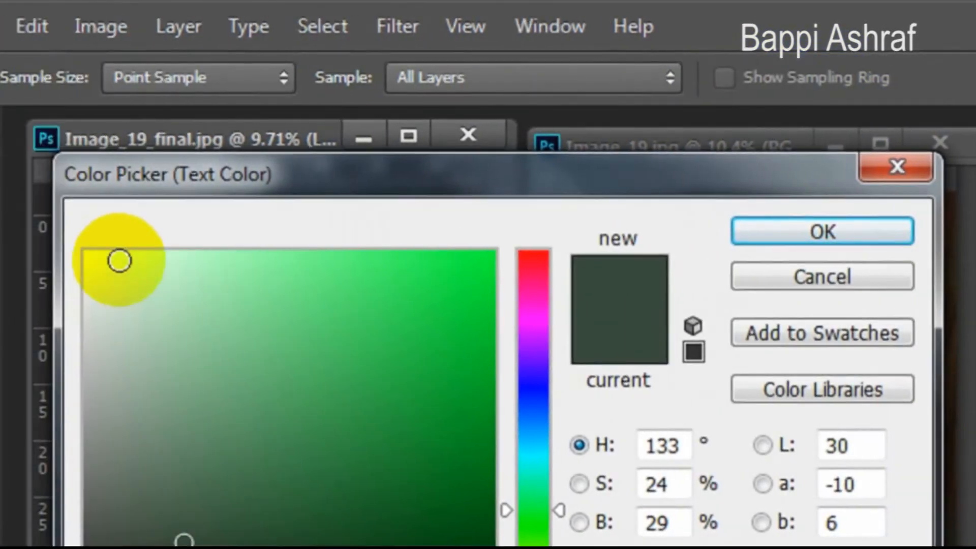
{"action": "left_click", "coordinate": [202, 260]}
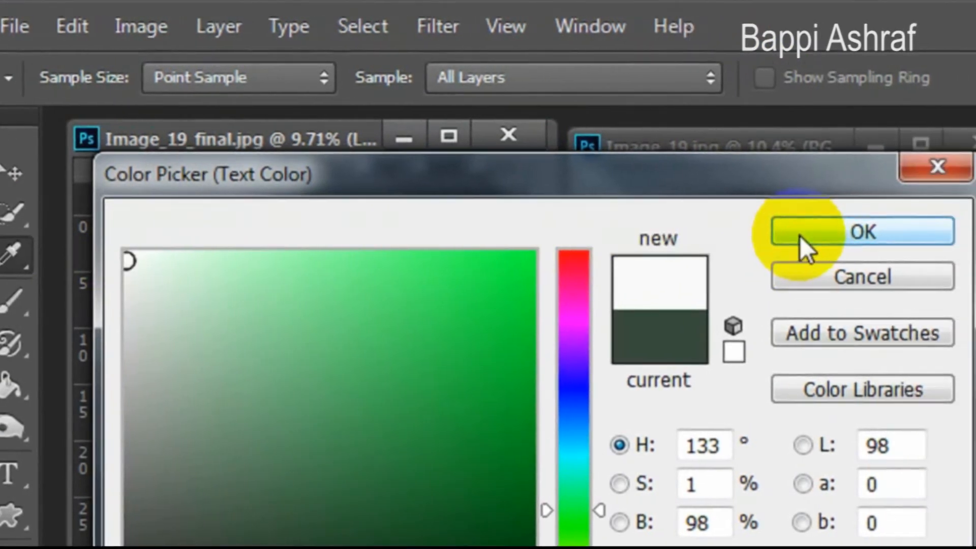
{"action": "left_click", "coordinate": [883, 236]}
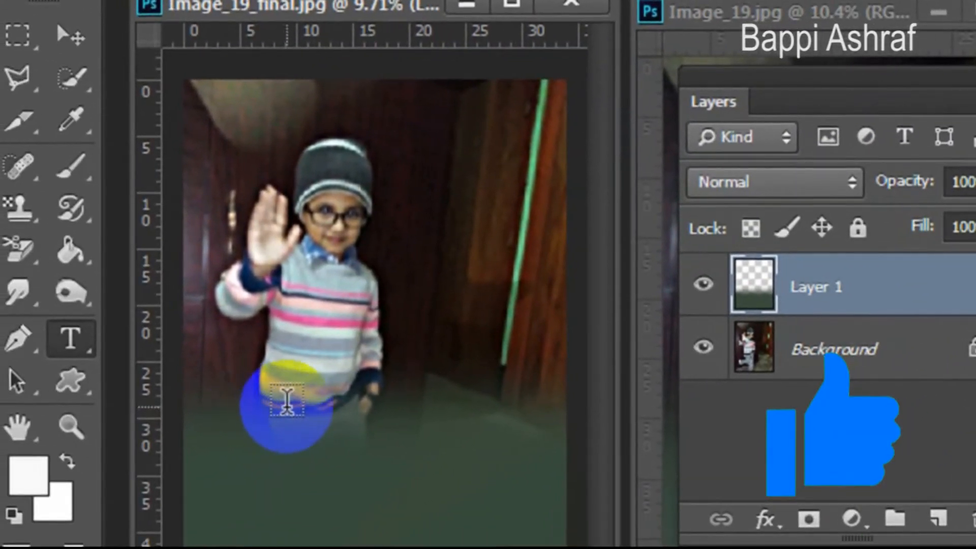
Place the text "Nova Computer", "Shahabag" and "Dhaka Bangladesh" on three lines over the lower part of the photo.
{"action": "left_click", "coordinate": [287, 404]}
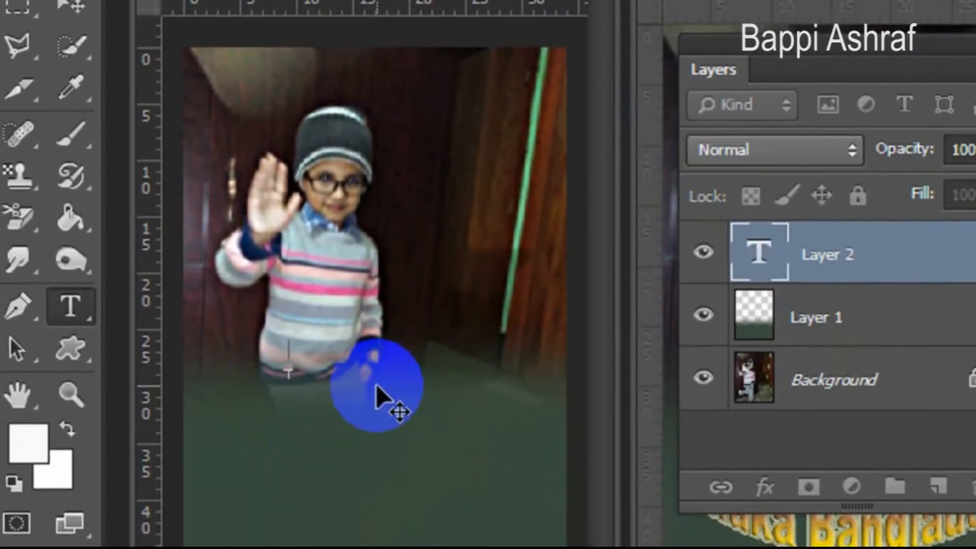
{"action": "type", "text": "Nova Co"}
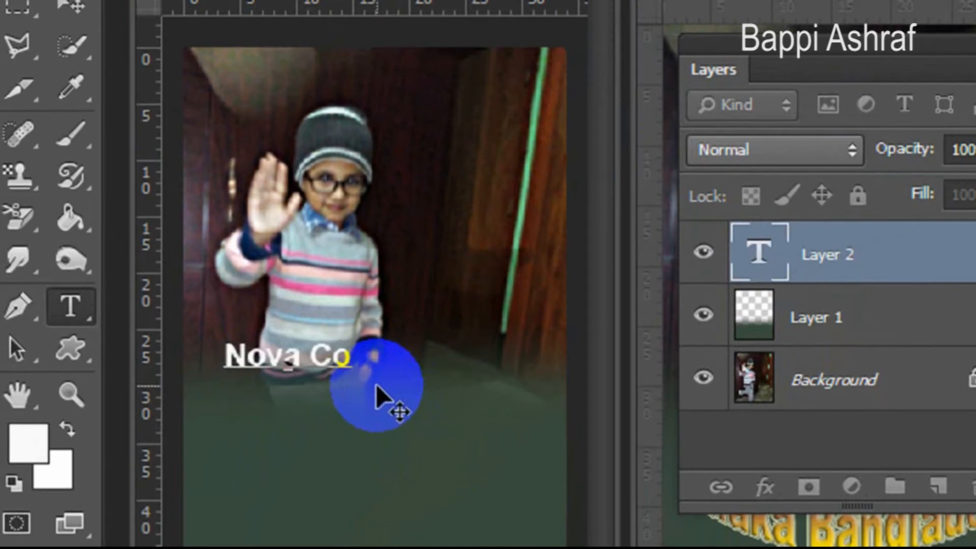
{"action": "type", "text": "mputer"}
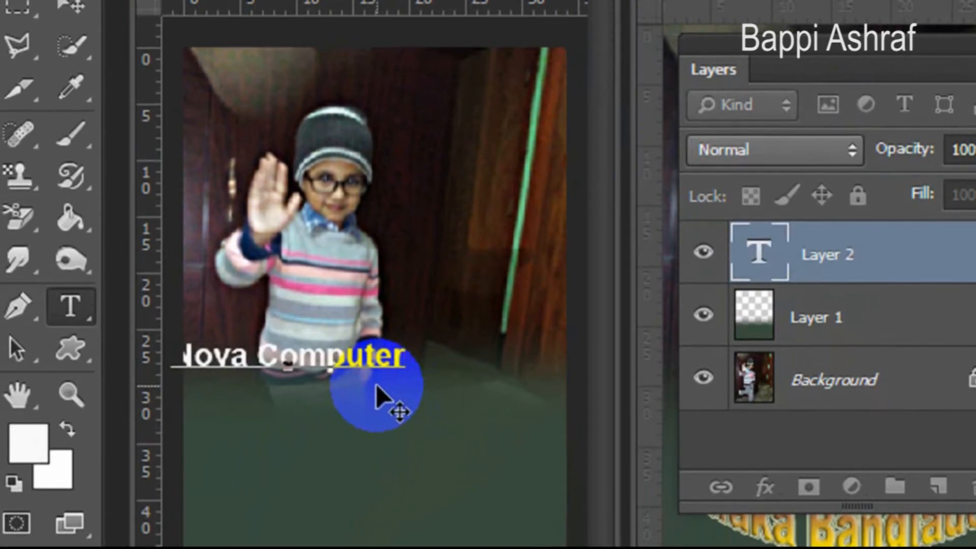
{"action": "type", "text": " Shaha"}
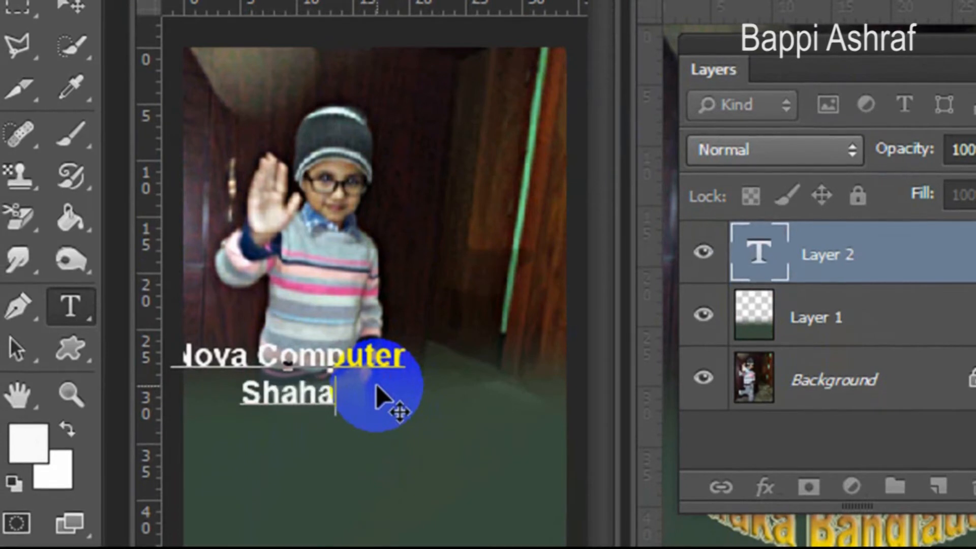
{"action": "type", "text": "bag"}
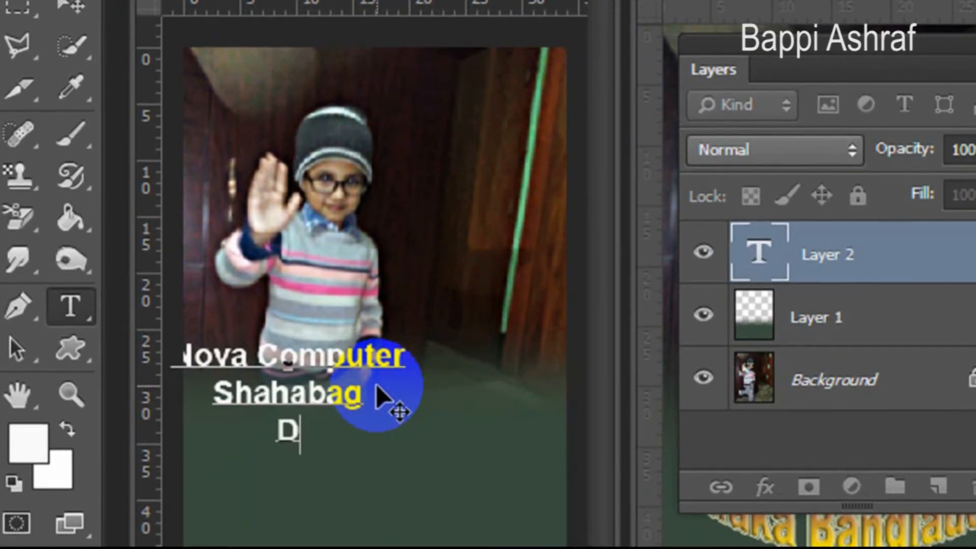
{"action": "type", "text": " Dhaka"}
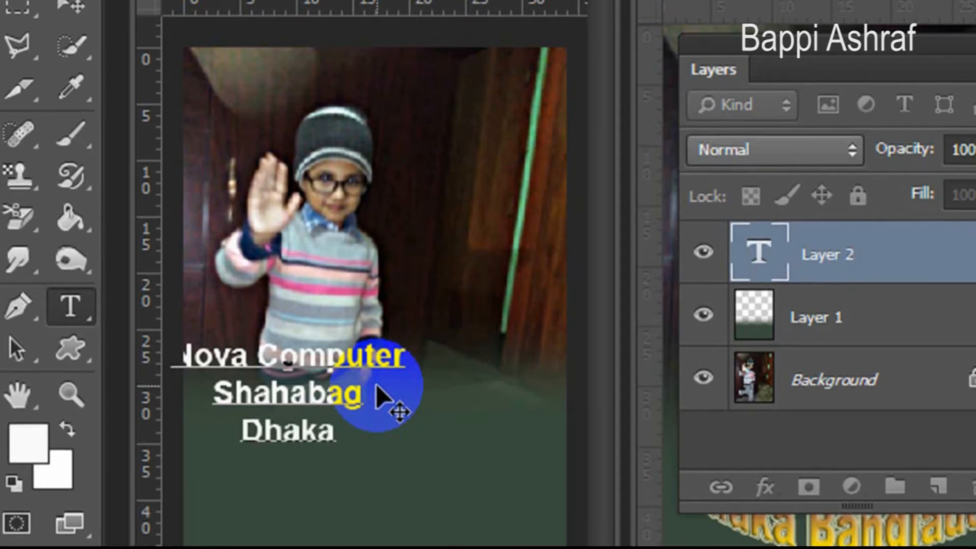
{"action": "type", "text": " Ban"}
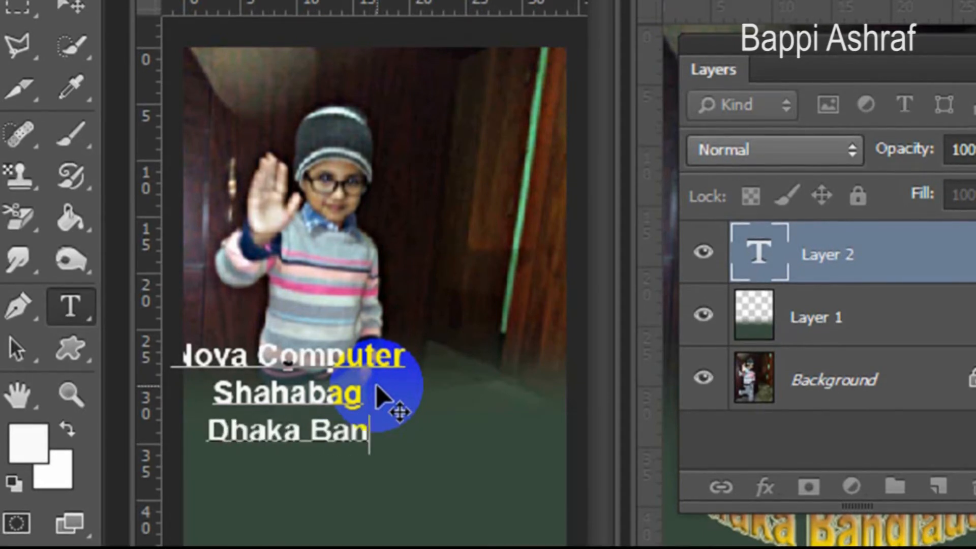
{"action": "type", "text": "gla"}
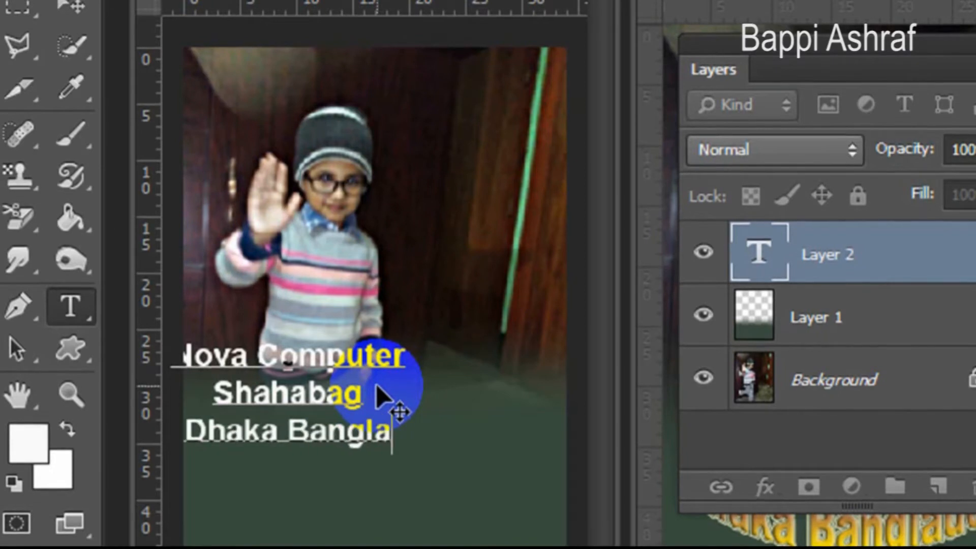
{"action": "type", "text": "desh"}
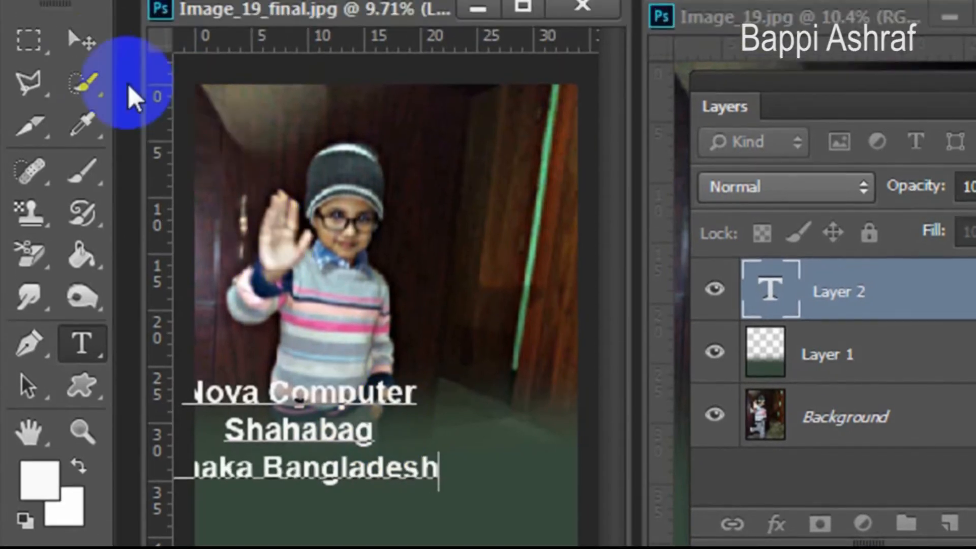
Commit the text and move it so all three lines sit centred over the green fade.
{"action": "left_click", "coordinate": [75, 15]}
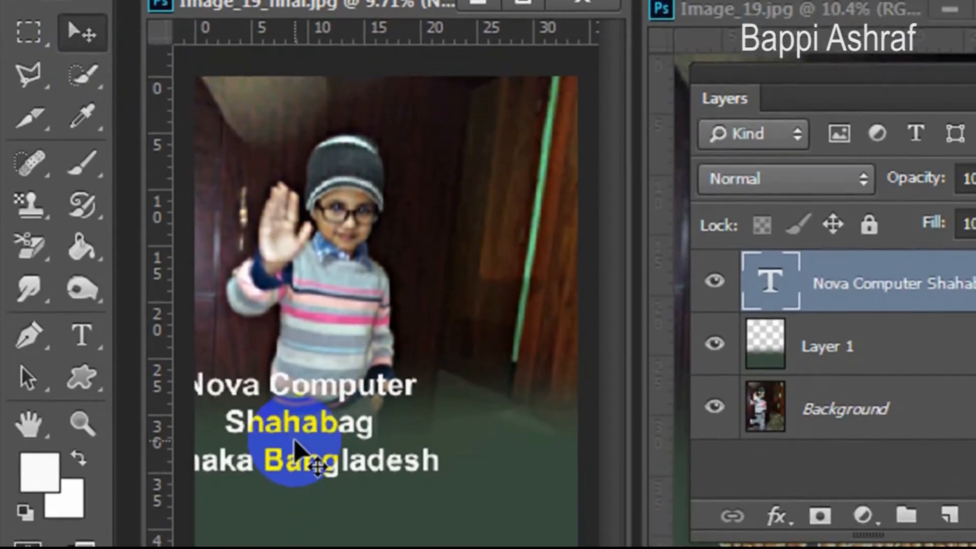
{"action": "left_click_drag", "start_coordinate": [305, 533], "coordinate": [356, 541]}
{"action": "left_click_drag", "start_coordinate": [356, 421], "coordinate": [388, 414]}
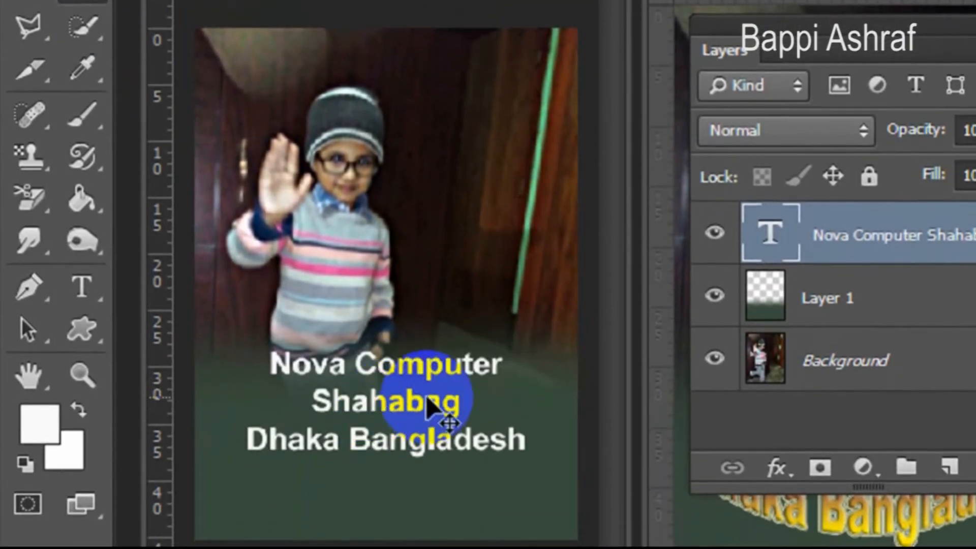
Select all three text lines and warp them with the horizontal Bulge style at +50% bend.
{"action": "left_click", "coordinate": [85, 283]}
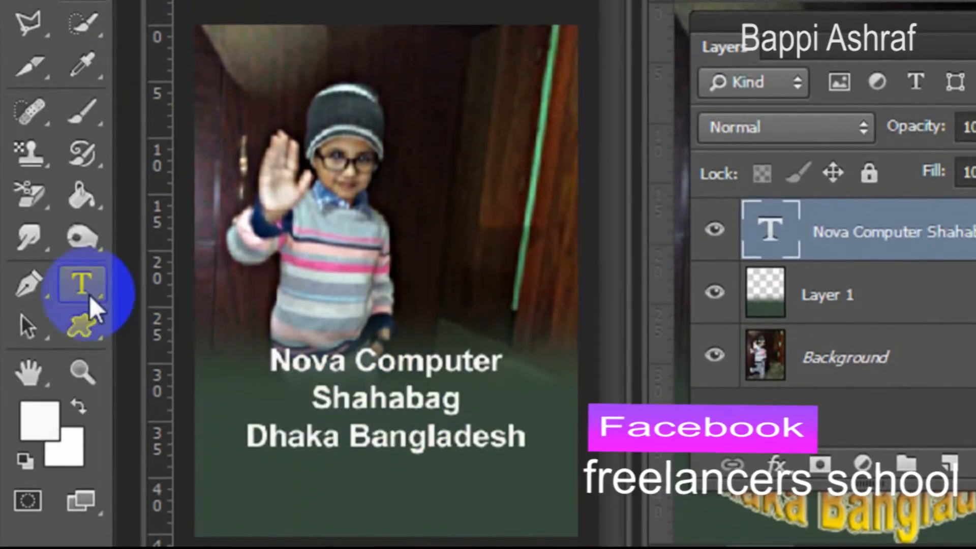
{"action": "left_click_drag", "start_coordinate": [265, 357], "coordinate": [556, 421]}
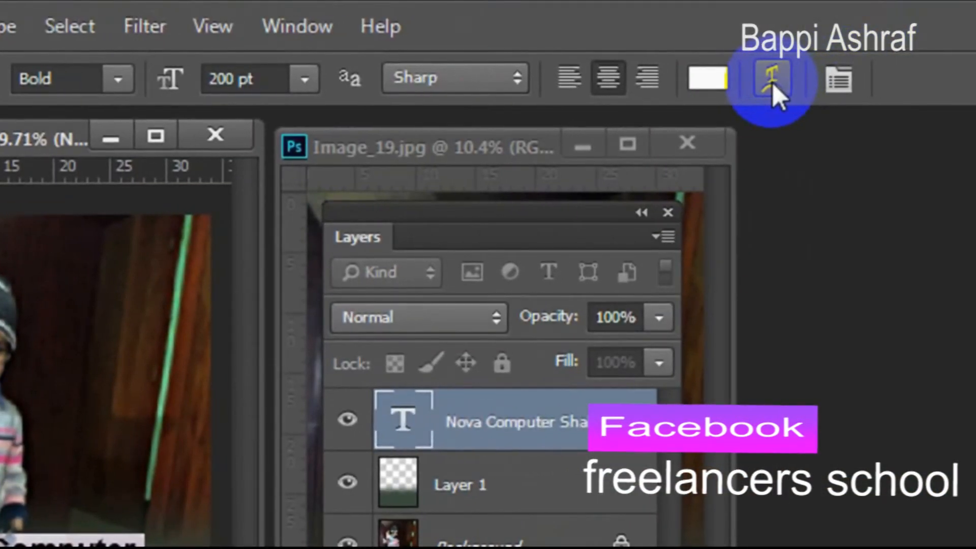
{"action": "left_click", "coordinate": [803, 81]}
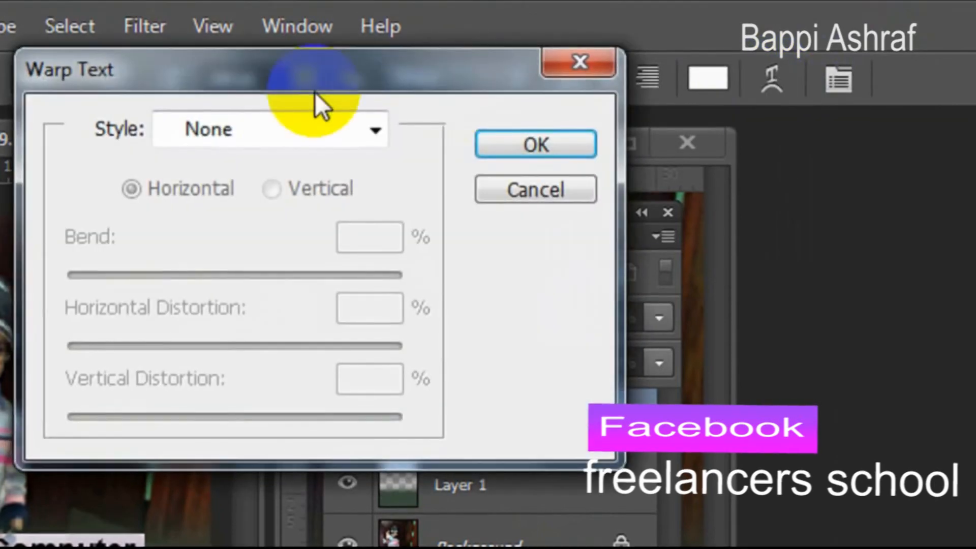
{"action": "left_click_drag", "start_coordinate": [316, 97], "coordinate": [394, 187]}
{"action": "left_click", "coordinate": [394, 240]}
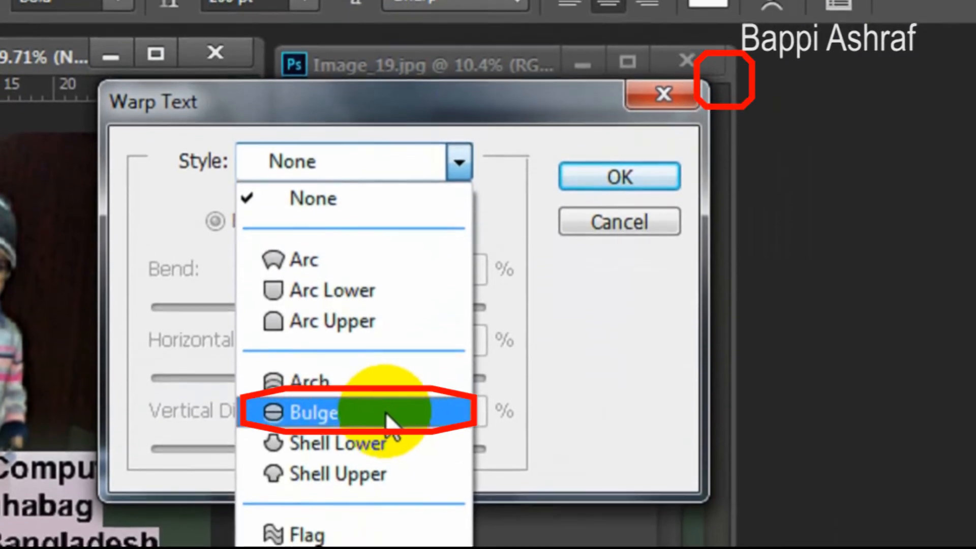
{"action": "left_click", "coordinate": [381, 411]}
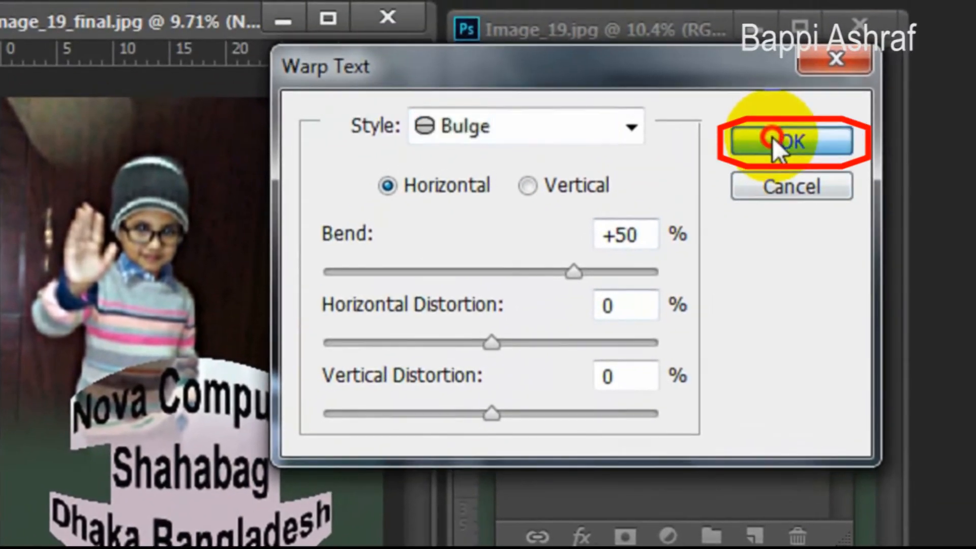
{"action": "left_click", "coordinate": [773, 139]}
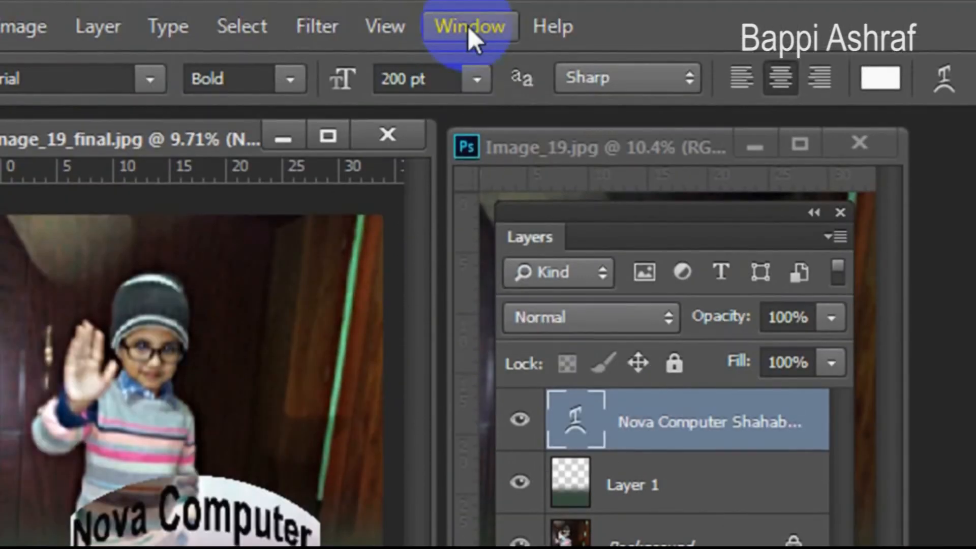
Apply the Double Ring Glow (Button) preset style to the warped text layer and close the Styles panel.
{"action": "left_click", "coordinate": [470, 30]}
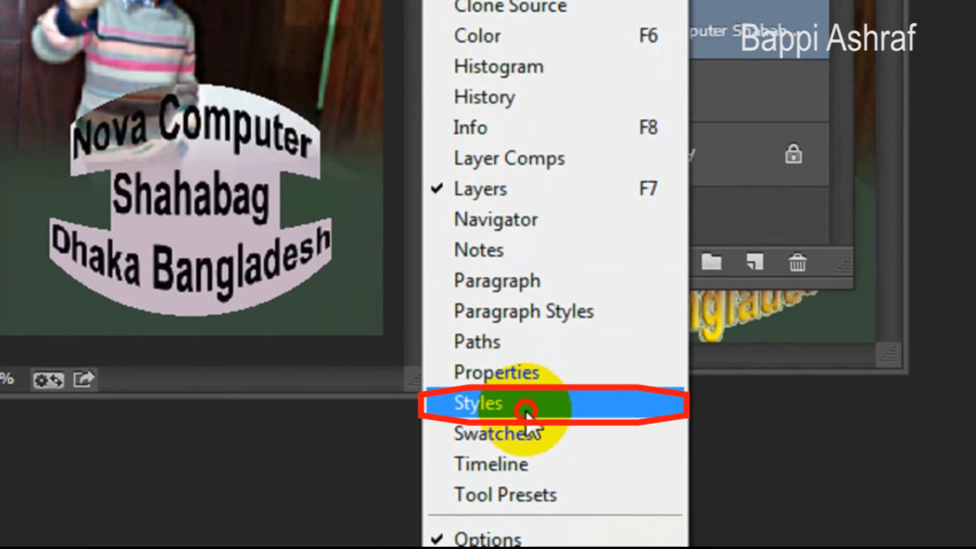
{"action": "left_click", "coordinate": [526, 411]}
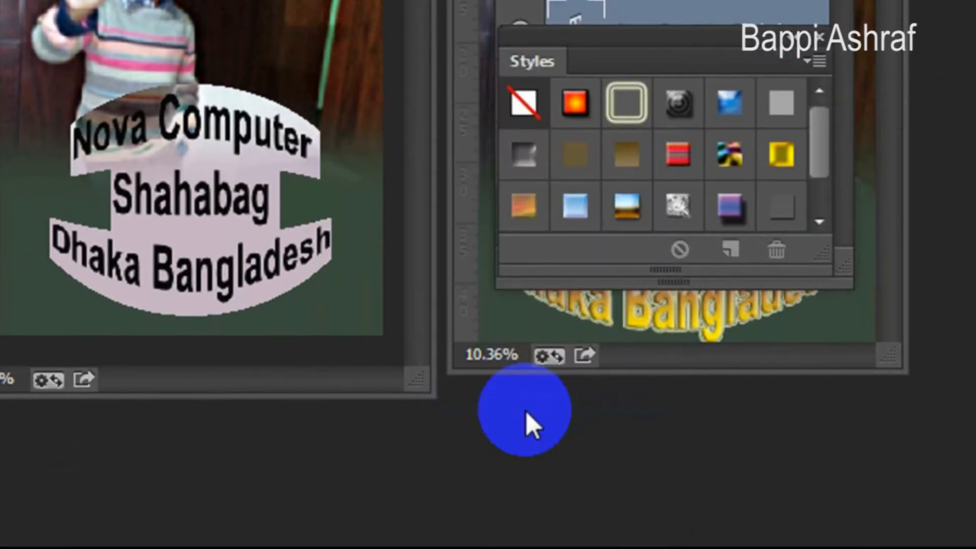
{"action": "left_click", "coordinate": [617, 111]}
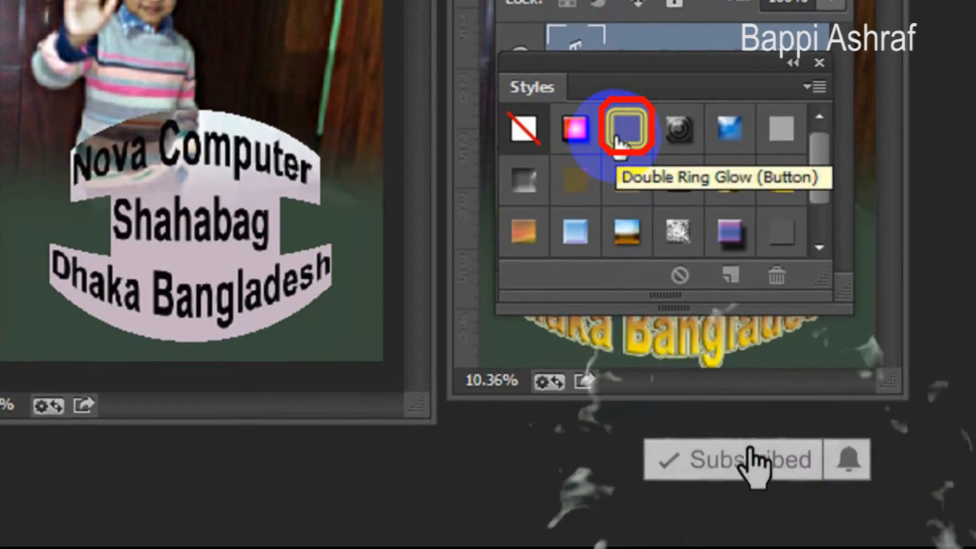
{"action": "left_click", "coordinate": [619, 143]}
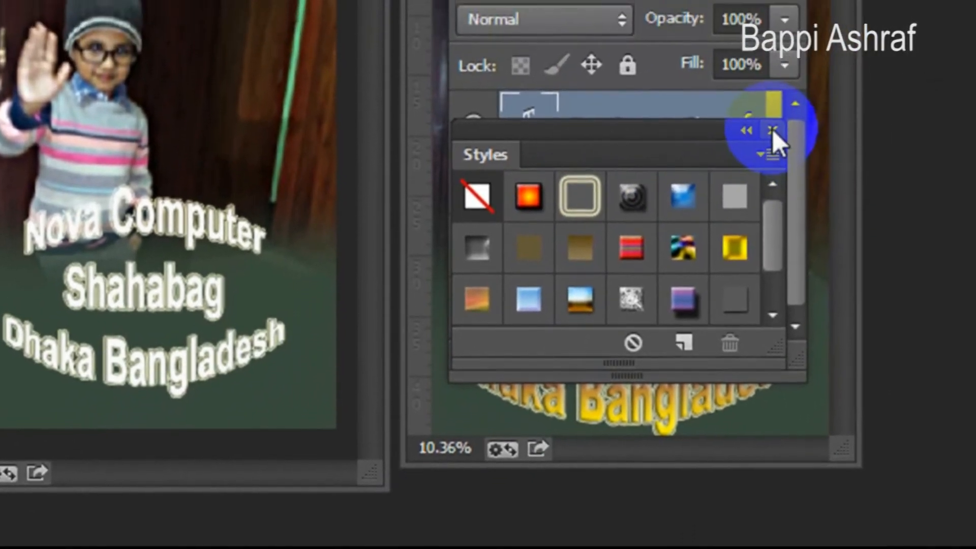
{"action": "left_click", "coordinate": [773, 130]}
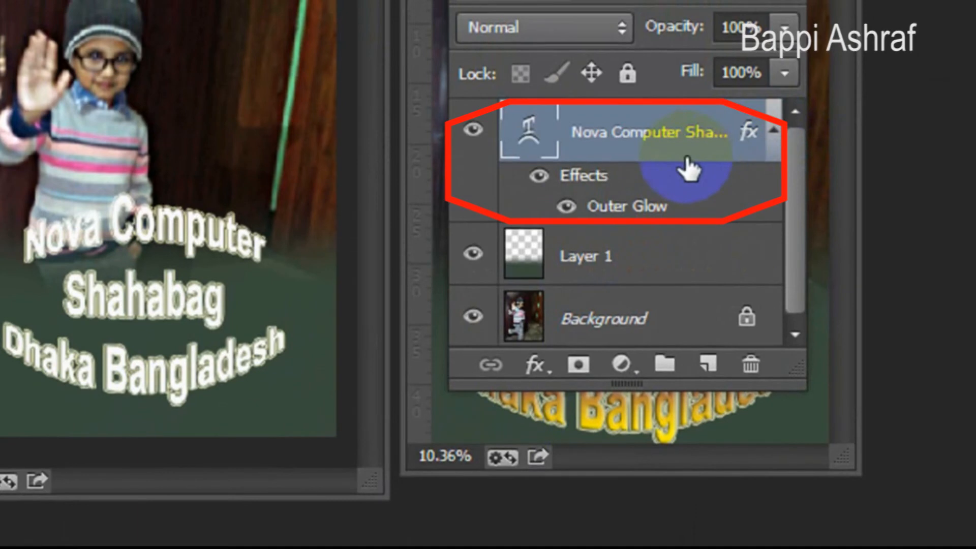
Set the text layer's Outer Glow to a size of 20 px and a range of 57%.
{"action": "double_click", "coordinate": [611, 198]}
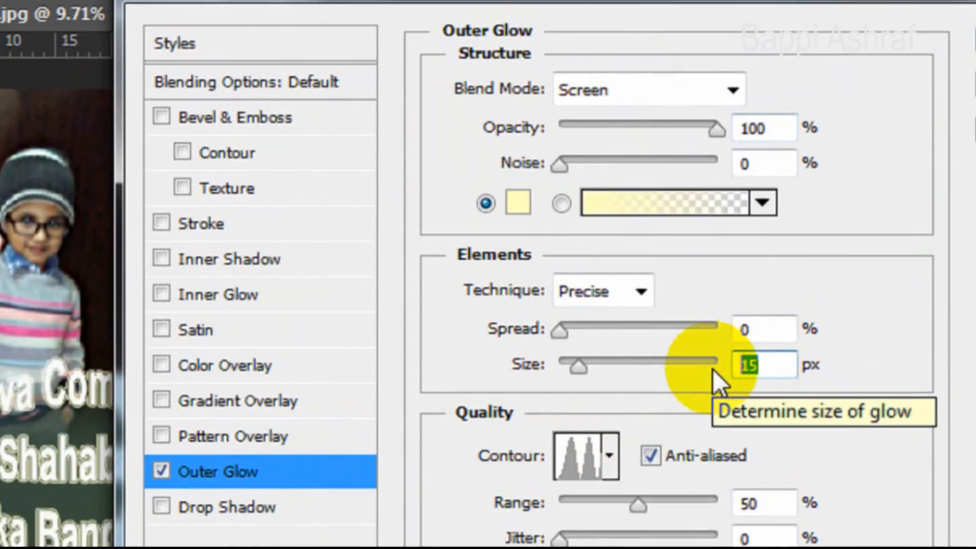
{"action": "type", "text": "20"}
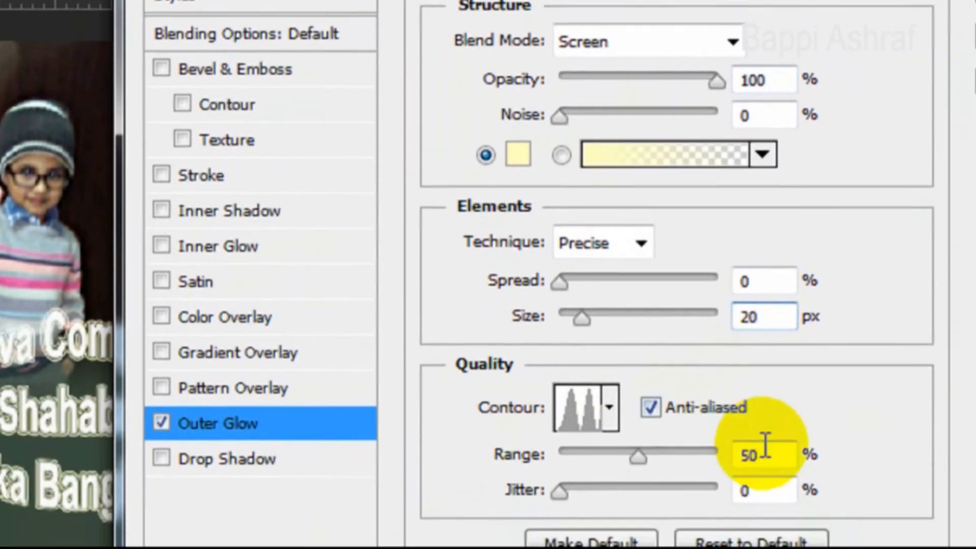
{"action": "left_click", "coordinate": [773, 502]}
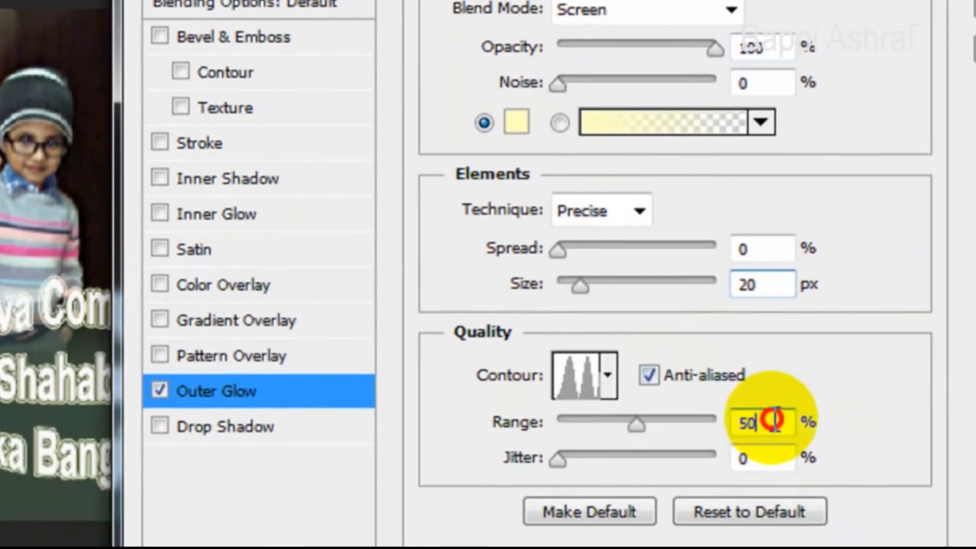
{"action": "left_click_drag", "start_coordinate": [773, 419], "coordinate": [709, 438]}
{"action": "type", "text": "57"}
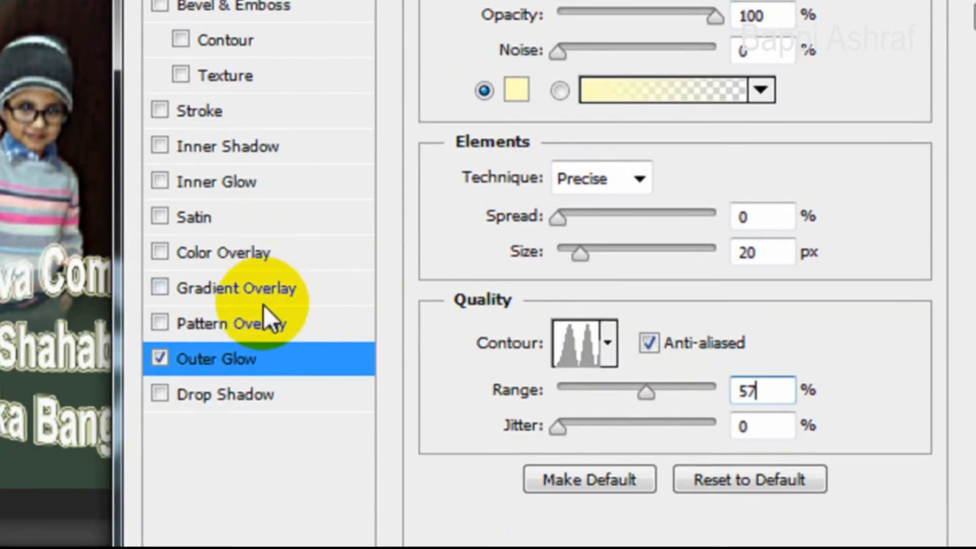
Add a Gradient Overlay with the Yellow, Violet, Orange, Blue preset to the text, apply the layer style and close the Layers panel.
{"action": "left_click", "coordinate": [274, 285]}
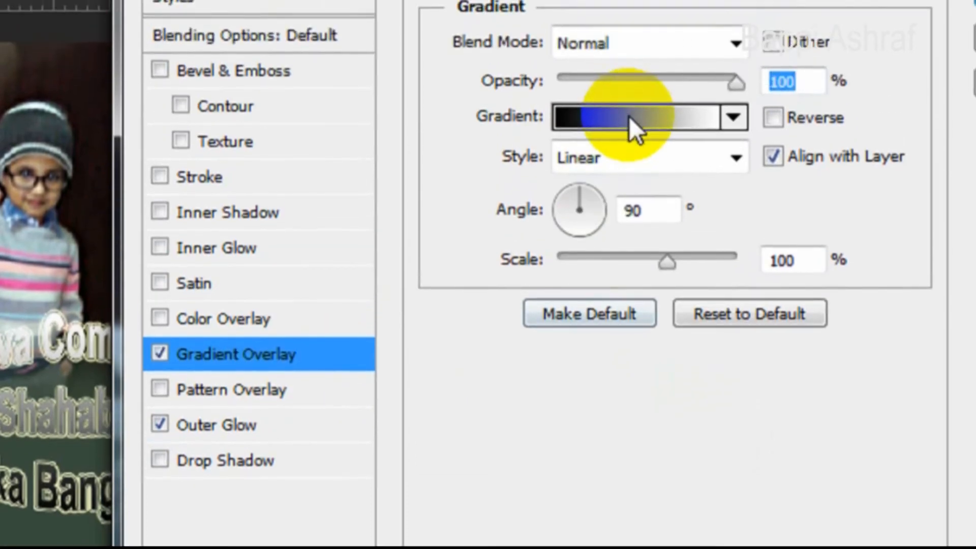
{"action": "left_click", "coordinate": [629, 51]}
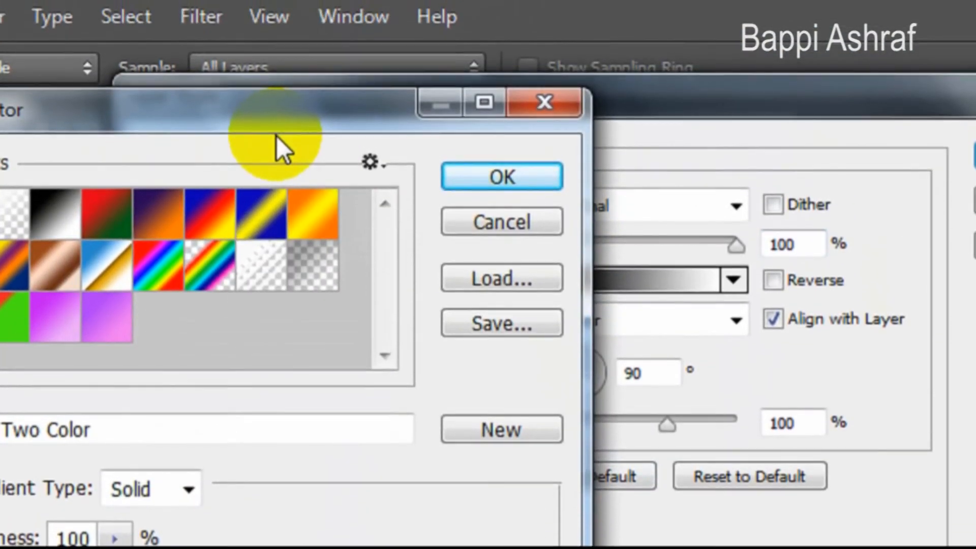
{"action": "left_click_drag", "start_coordinate": [276, 133], "coordinate": [692, 135]}
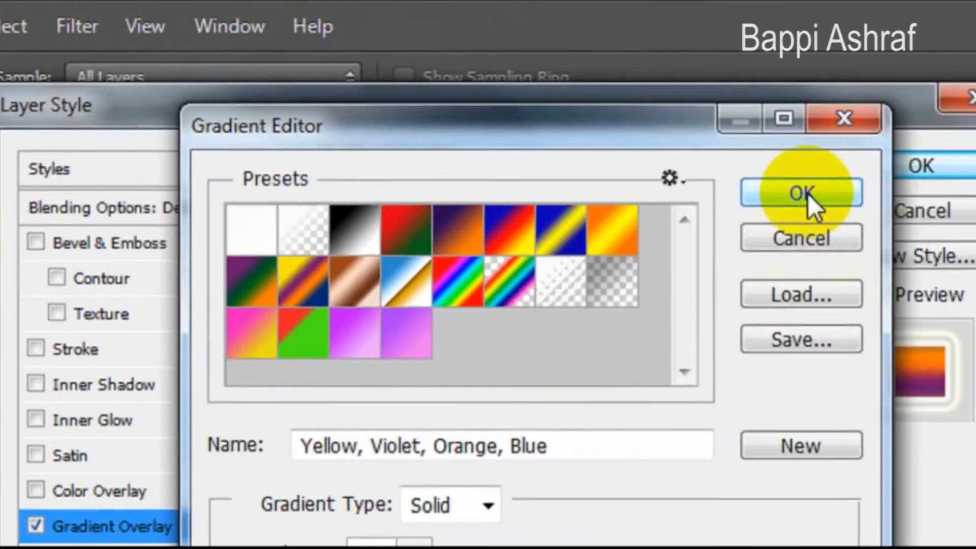
{"action": "left_click", "coordinate": [922, 193]}
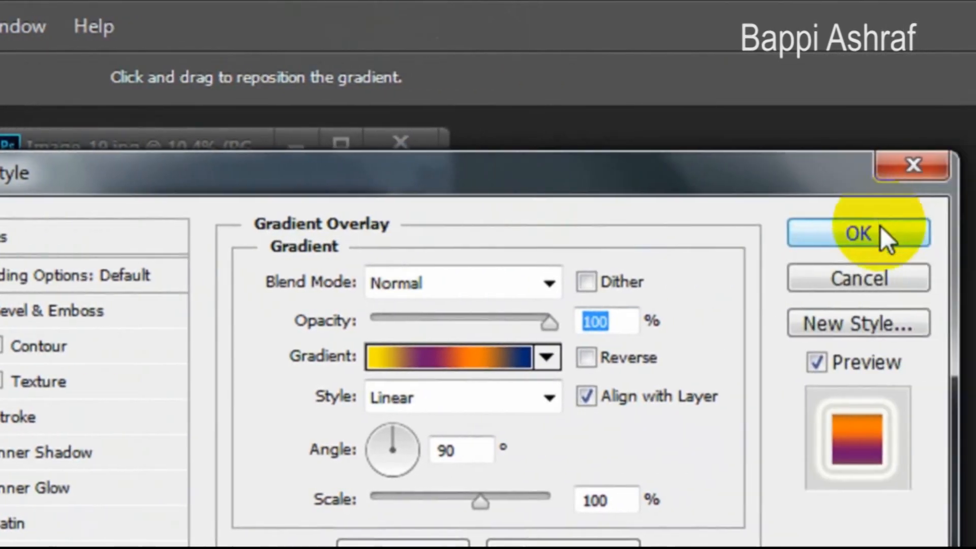
{"action": "left_click", "coordinate": [874, 168]}
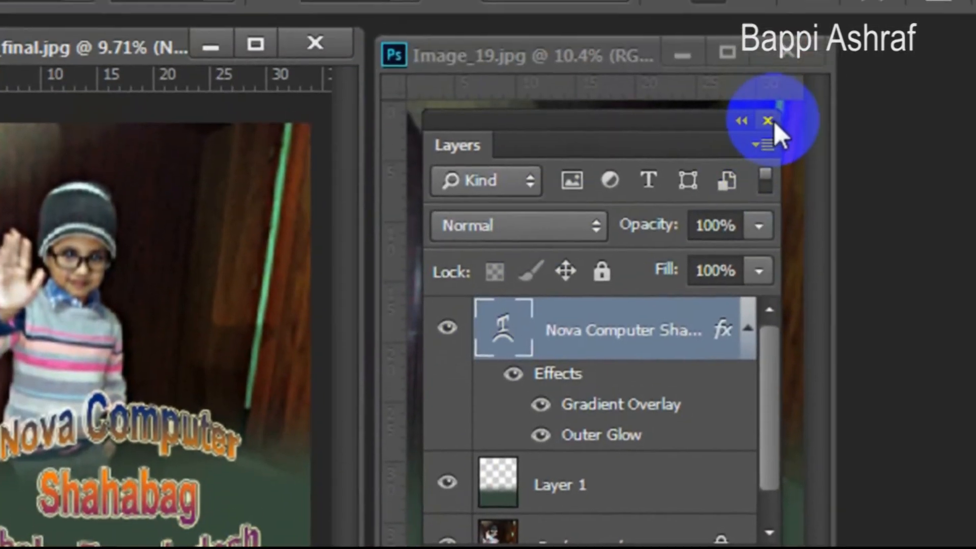
{"action": "left_click", "coordinate": [774, 83]}
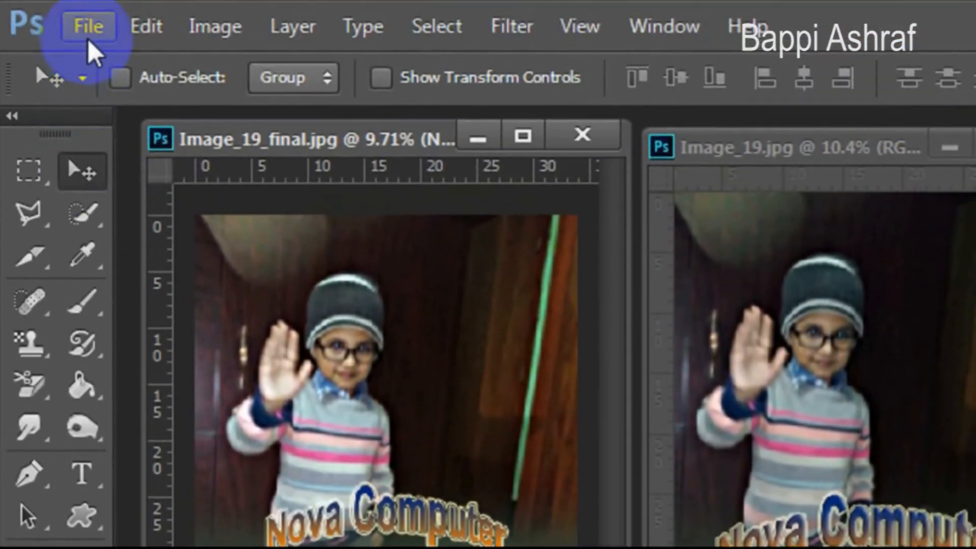
Save the document as Image_19_final in Photoshop PSD format with layers and Maximize Compatibility on.
{"action": "left_click", "coordinate": [88, 41]}
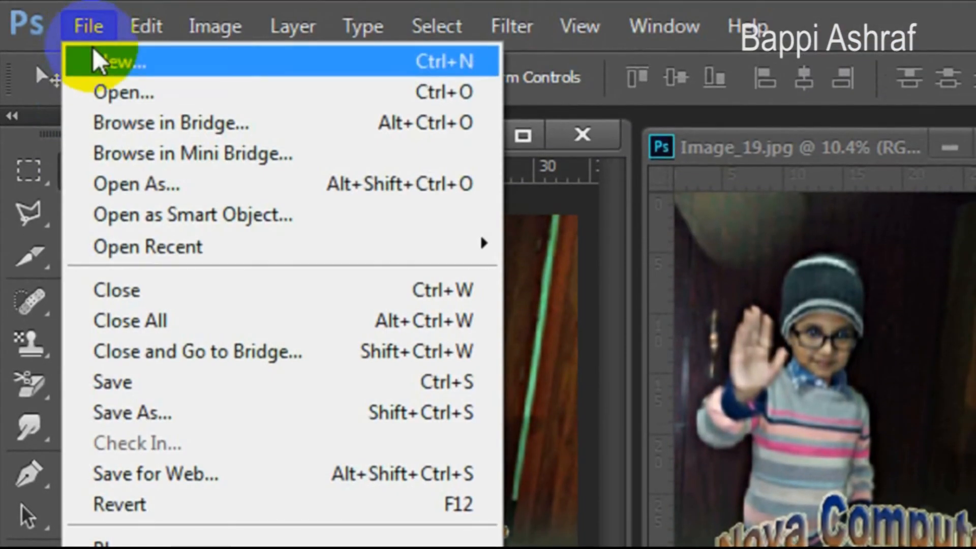
{"action": "left_click", "coordinate": [199, 389]}
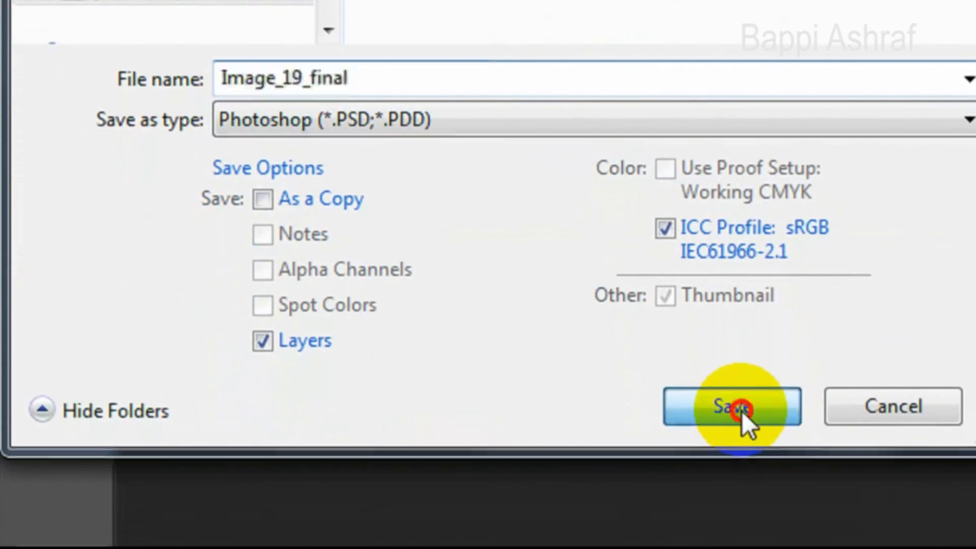
{"action": "left_click", "coordinate": [732, 509]}
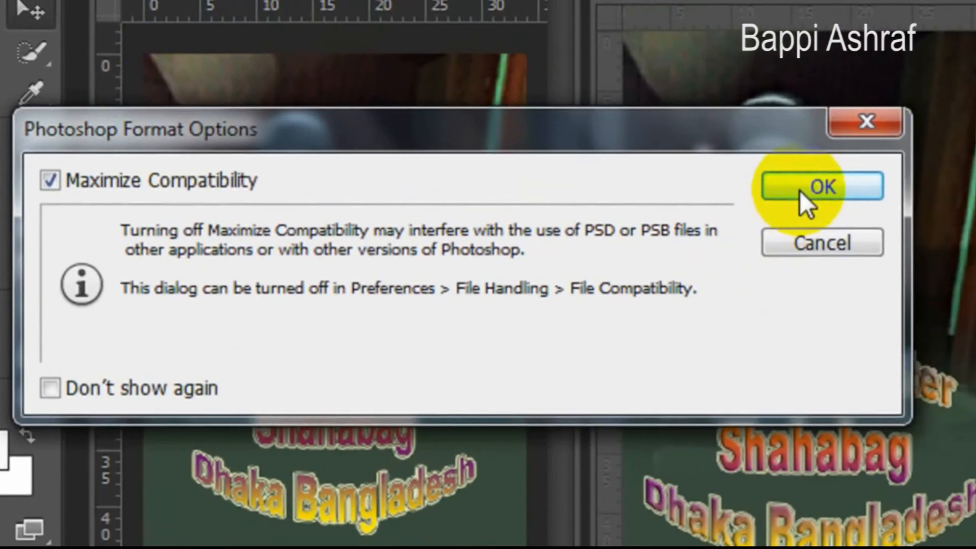
{"action": "left_click", "coordinate": [808, 190]}
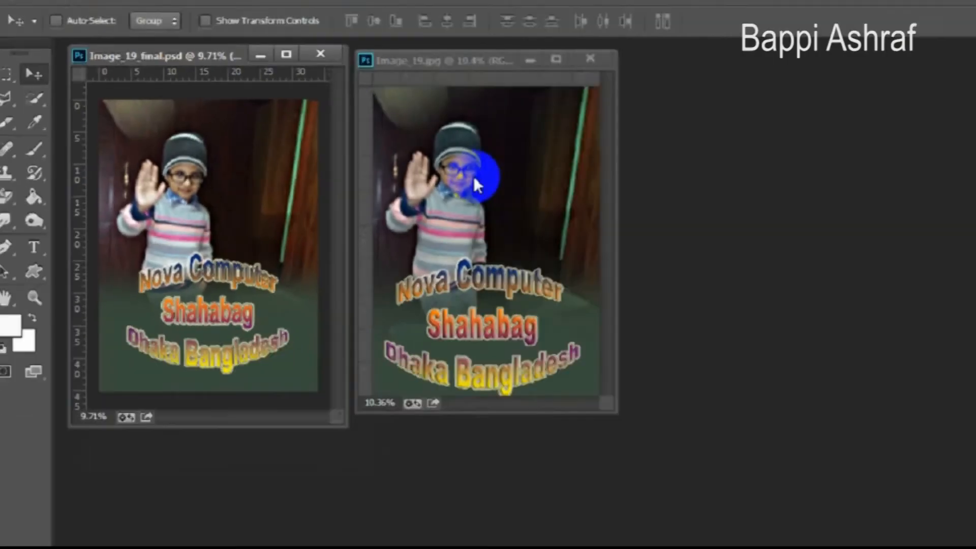